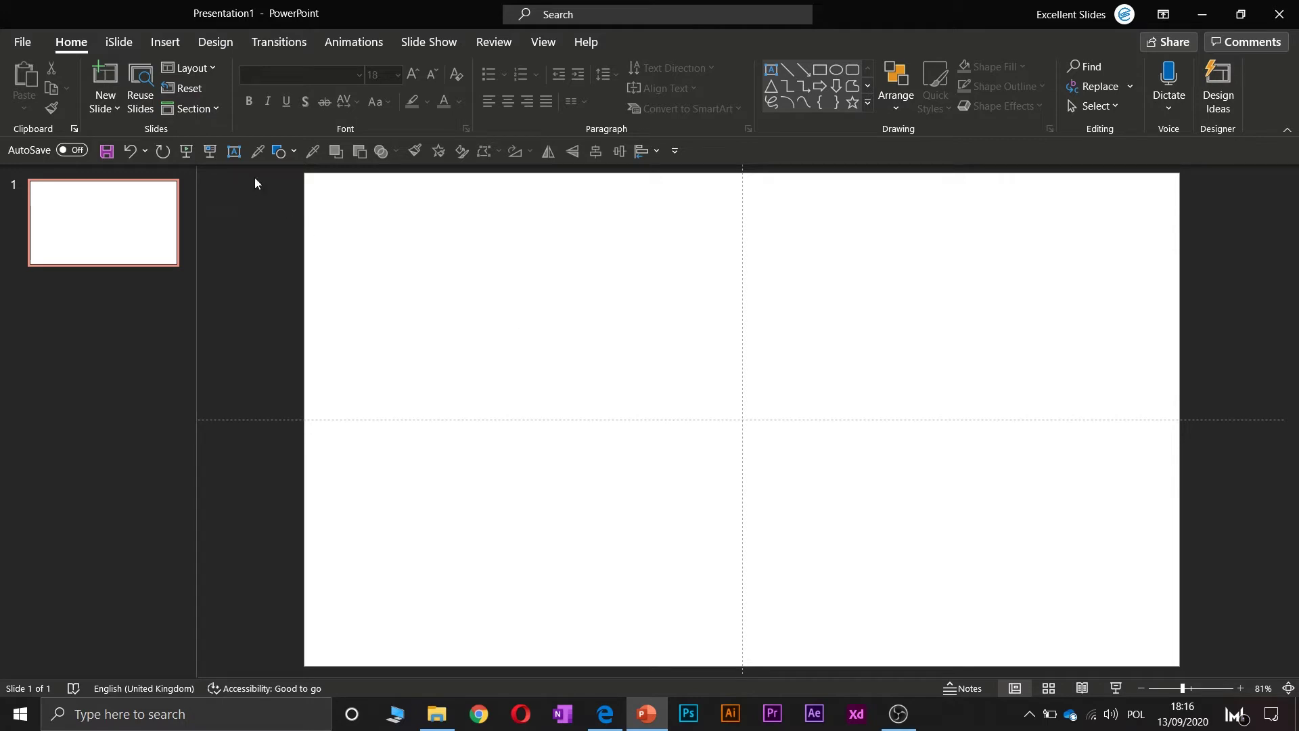
Draw a text box in the slide's upper-left quarter and generate a Lorem ipsum paragraph with =lorem(1)
click(234, 151)
drag(423, 247, 694, 404)
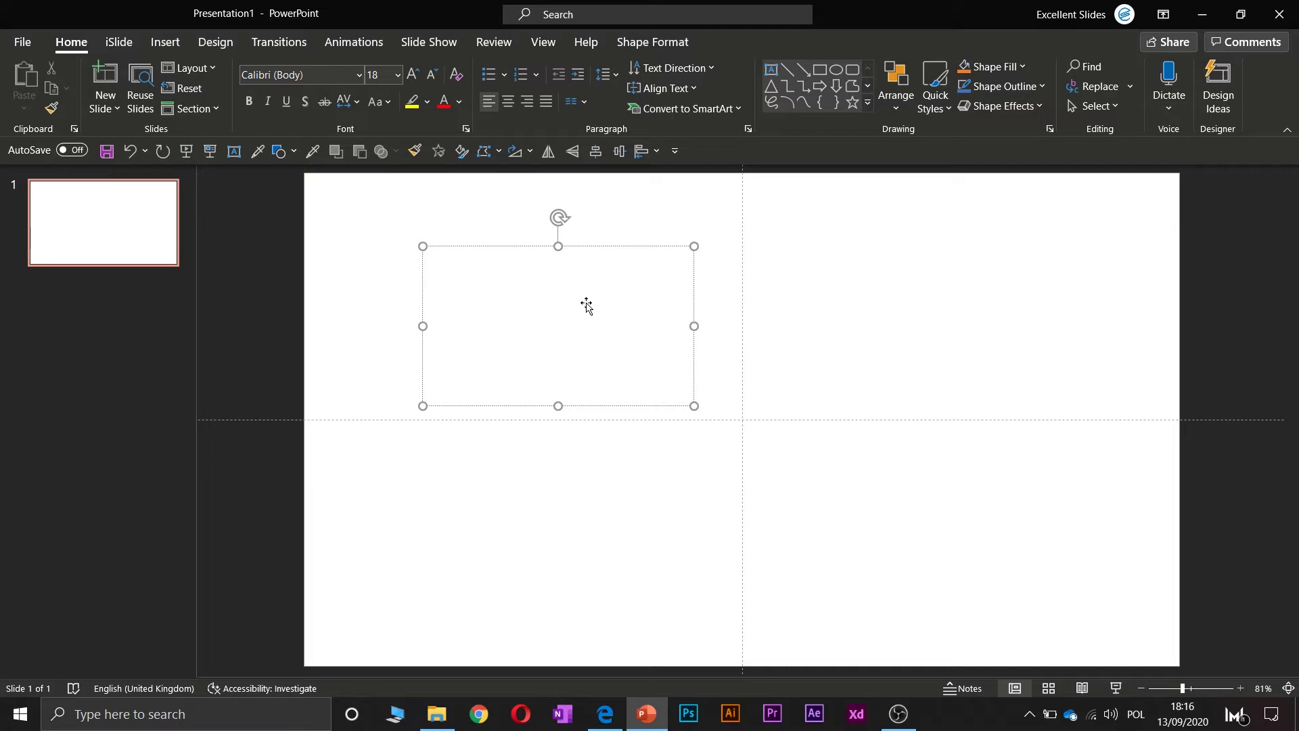
text(jkfnajkwfbakjnwlksdjadan)
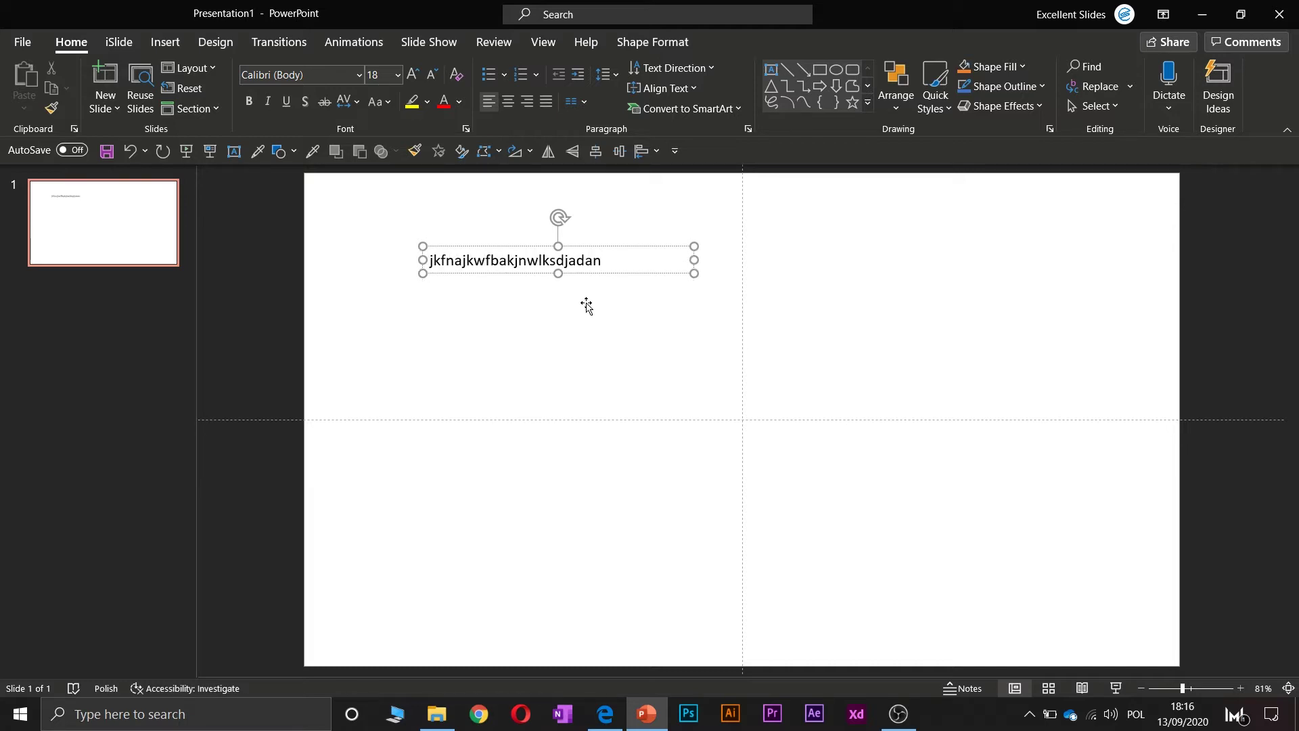
key(ctrl+a)
key(BackSpace)
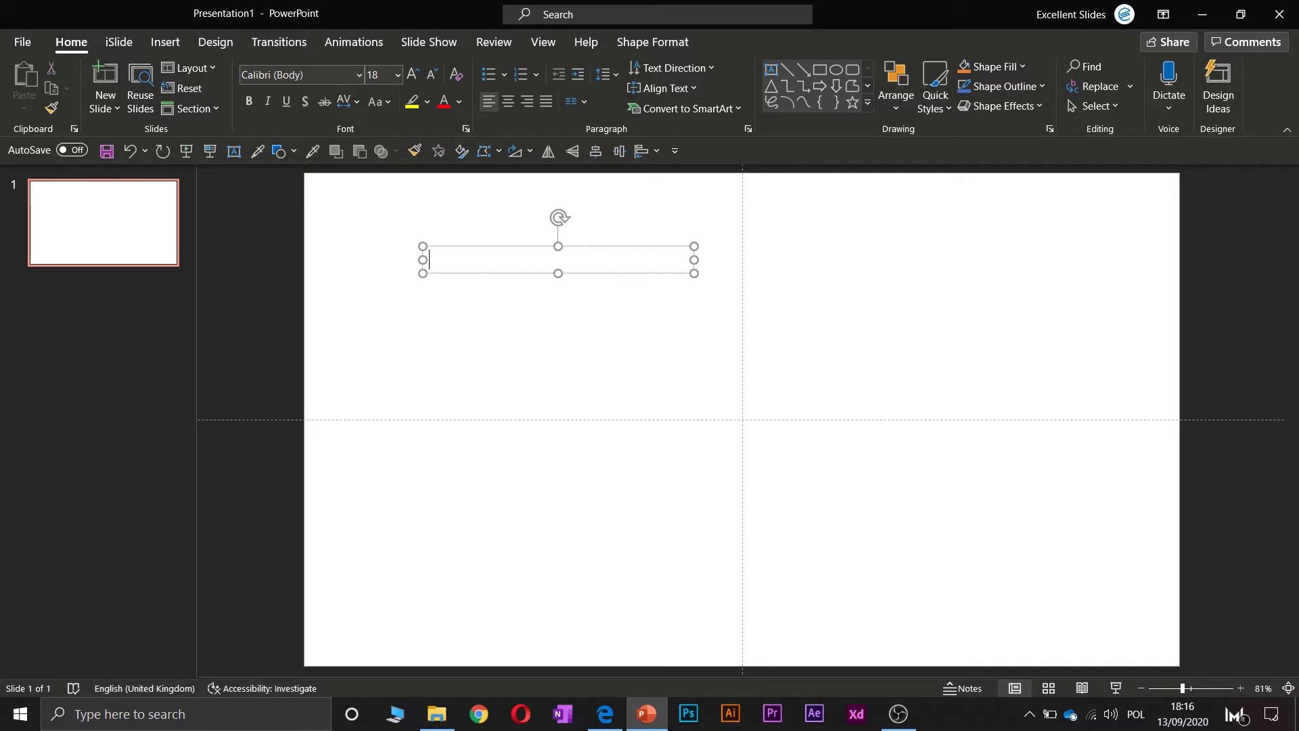
text(=lorem)
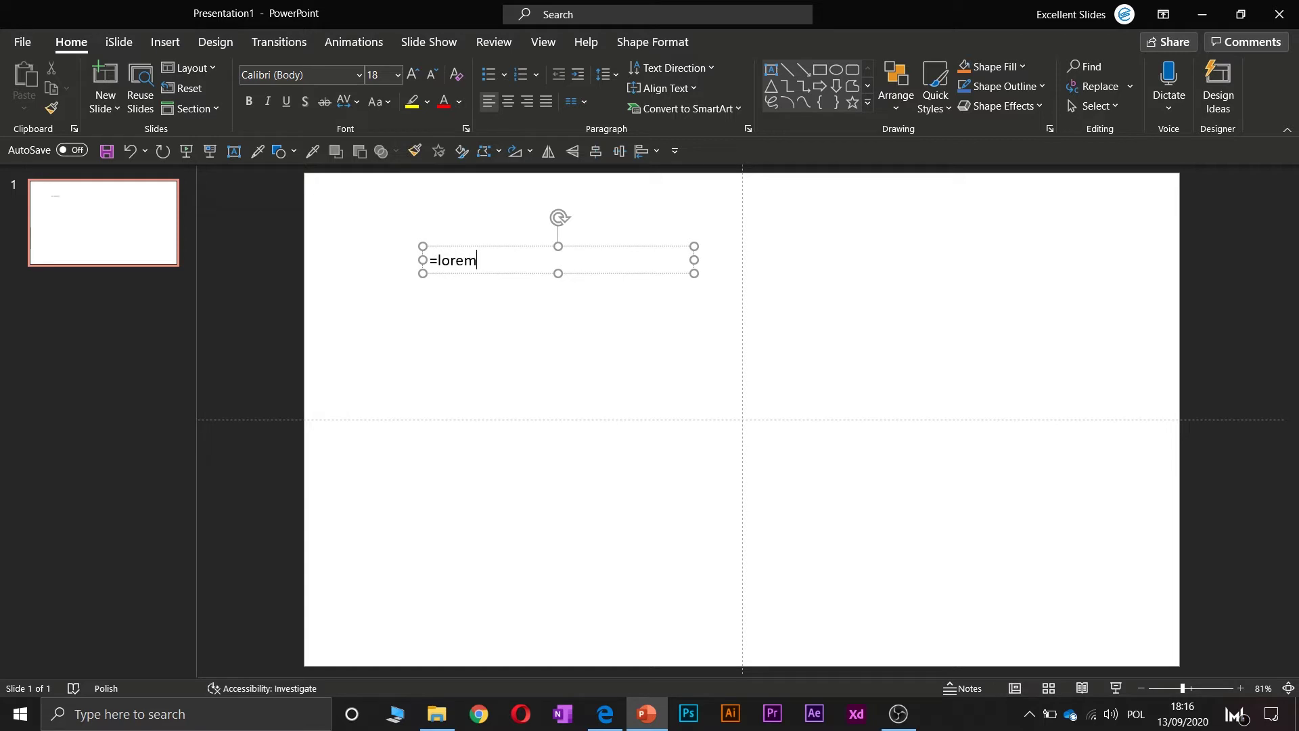
text((1))
key(Return)
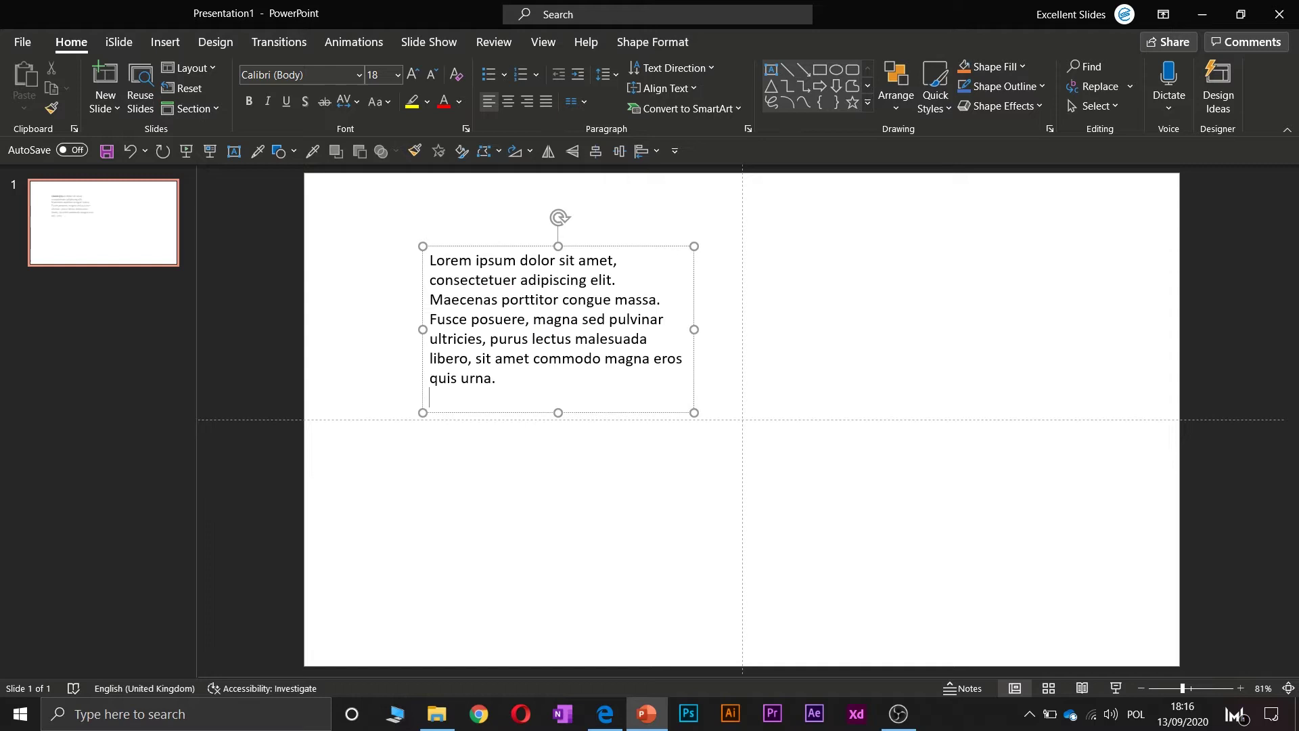
Set the whole Lorem ipsum paragraph to 28 pt Poppins
key(ctrl+a)
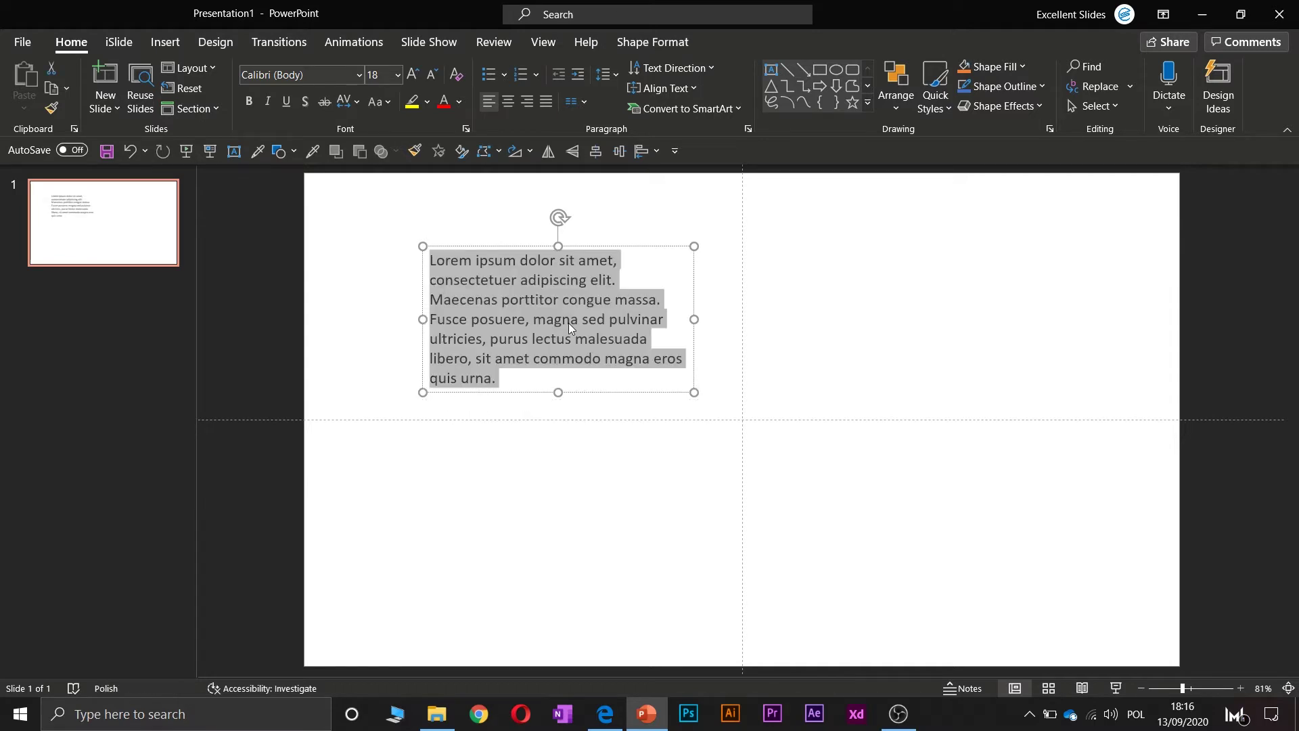
key(ctrl+shift+period)
key(ctrl+shift+period)
key(ctrl+shift+period)
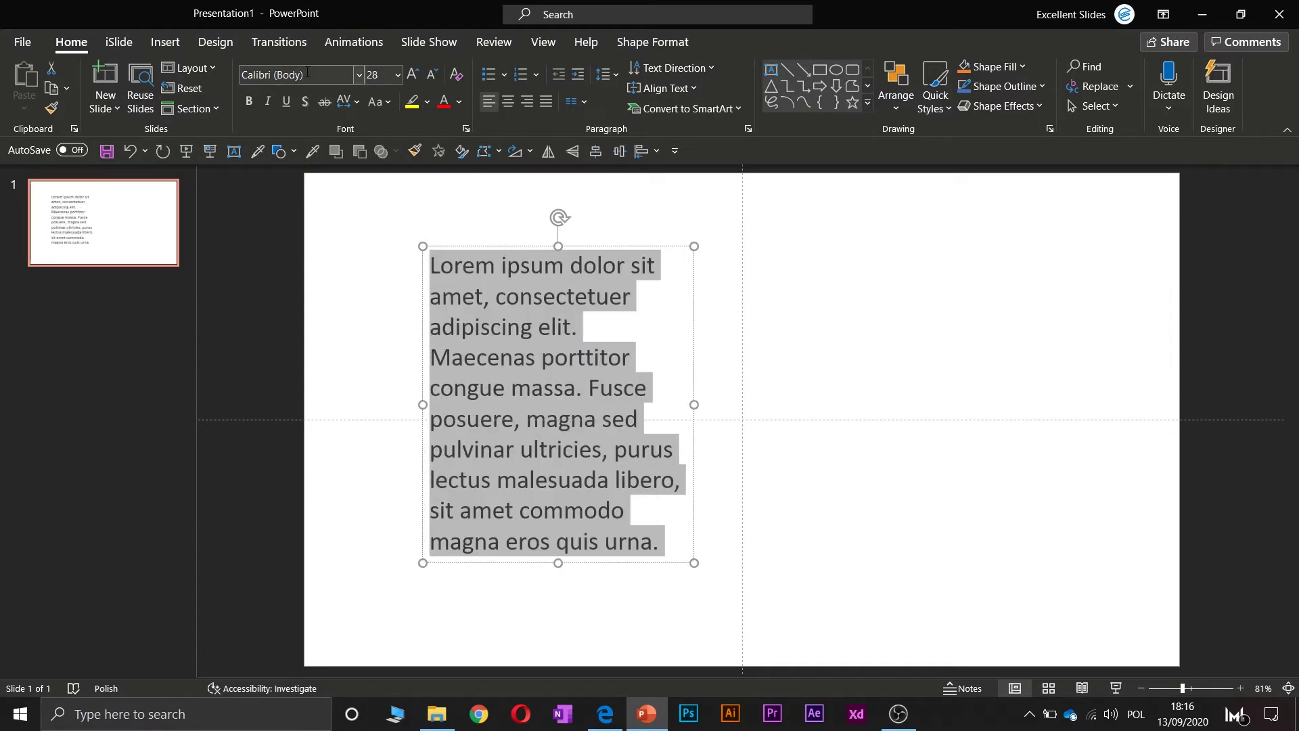
click(308, 73)
key(BackSpace)
text(Poppins)
key(Return)
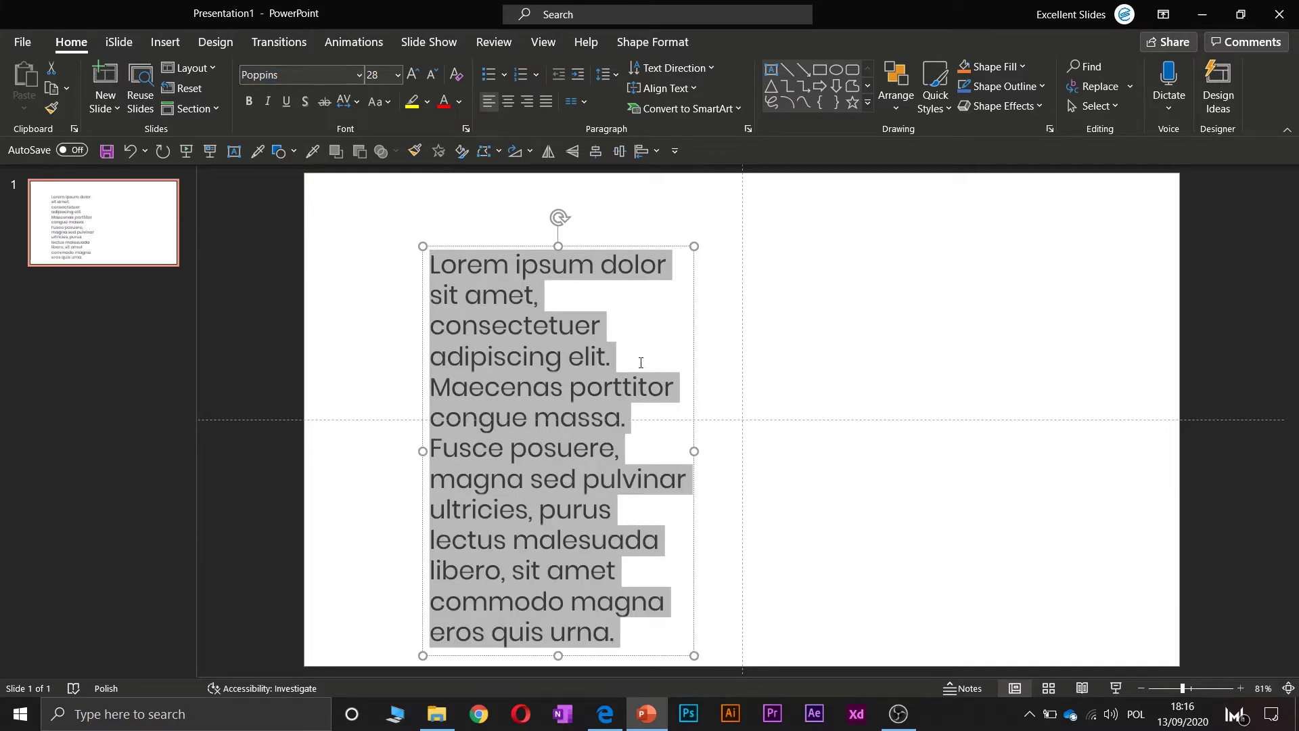
Colour the paragraph text blue and reselect it
click(697, 346)
click(697, 345)
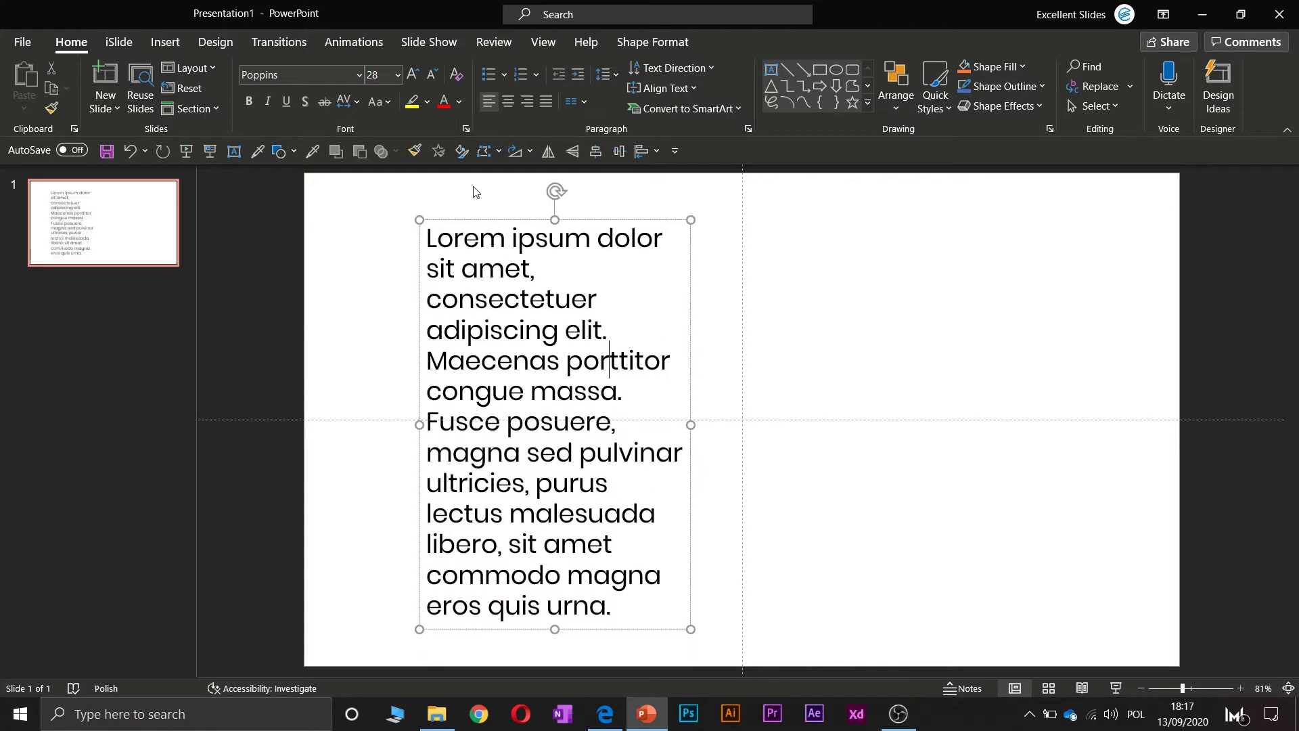
key(ctrl+a)
click(459, 102)
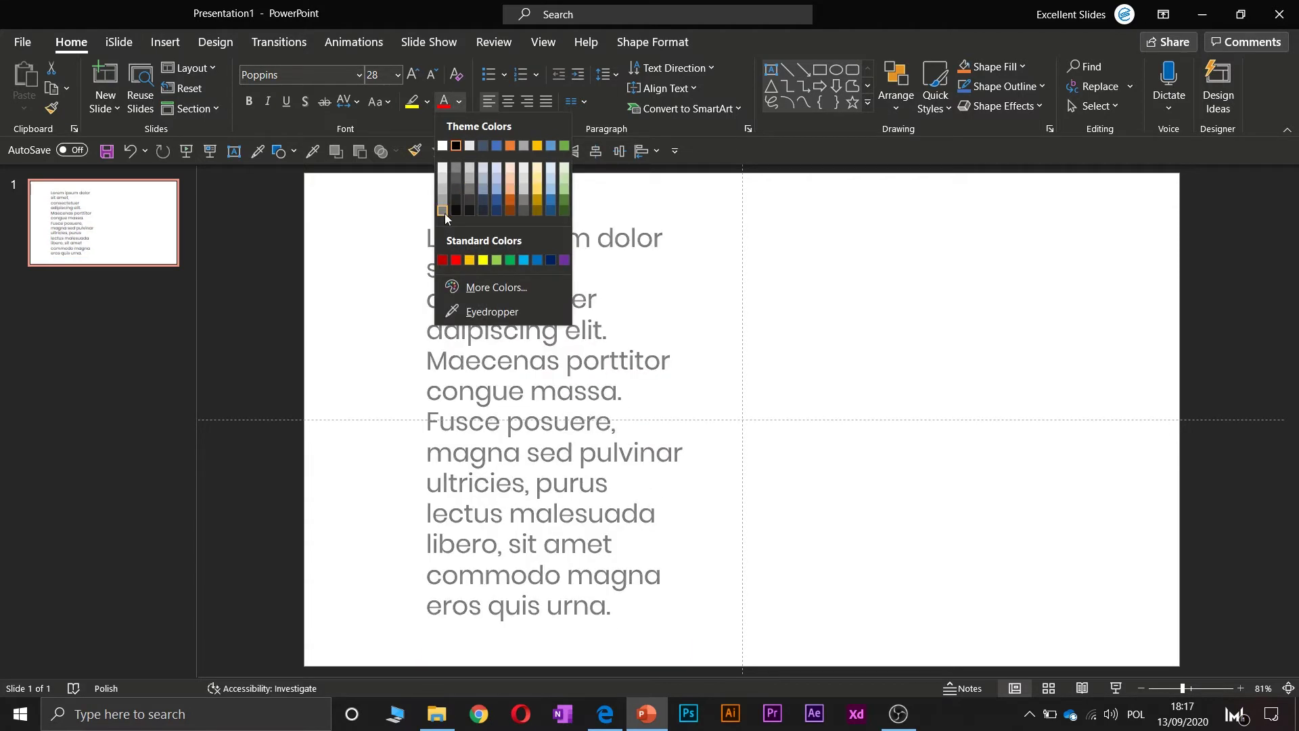
click(526, 259)
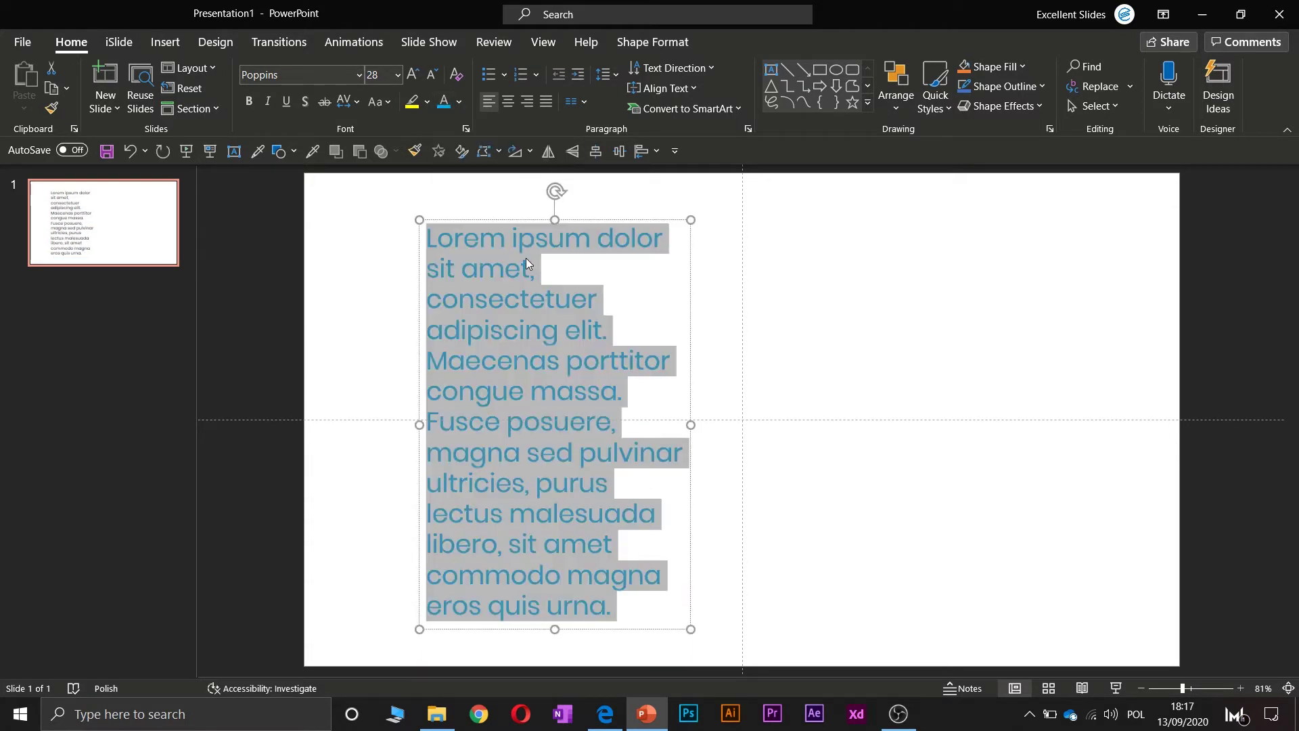
click(778, 337)
click(515, 337)
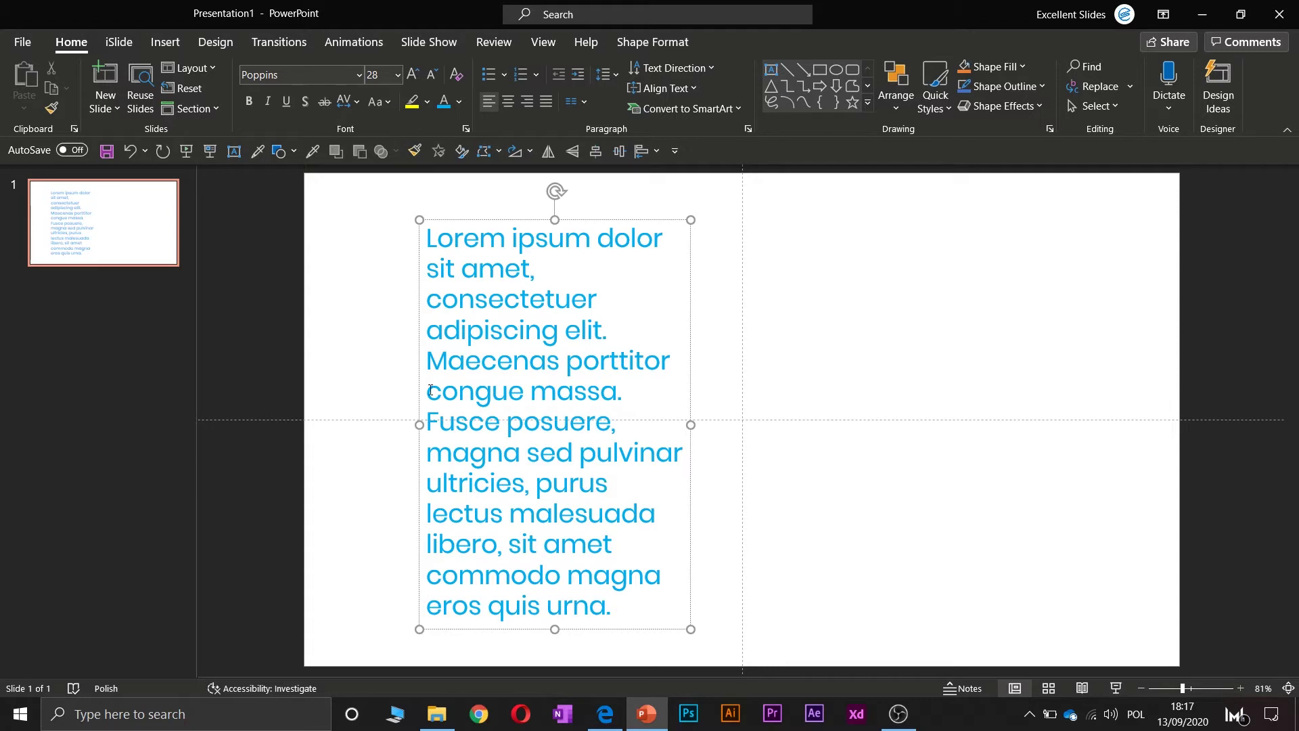
key(ctrl+a)
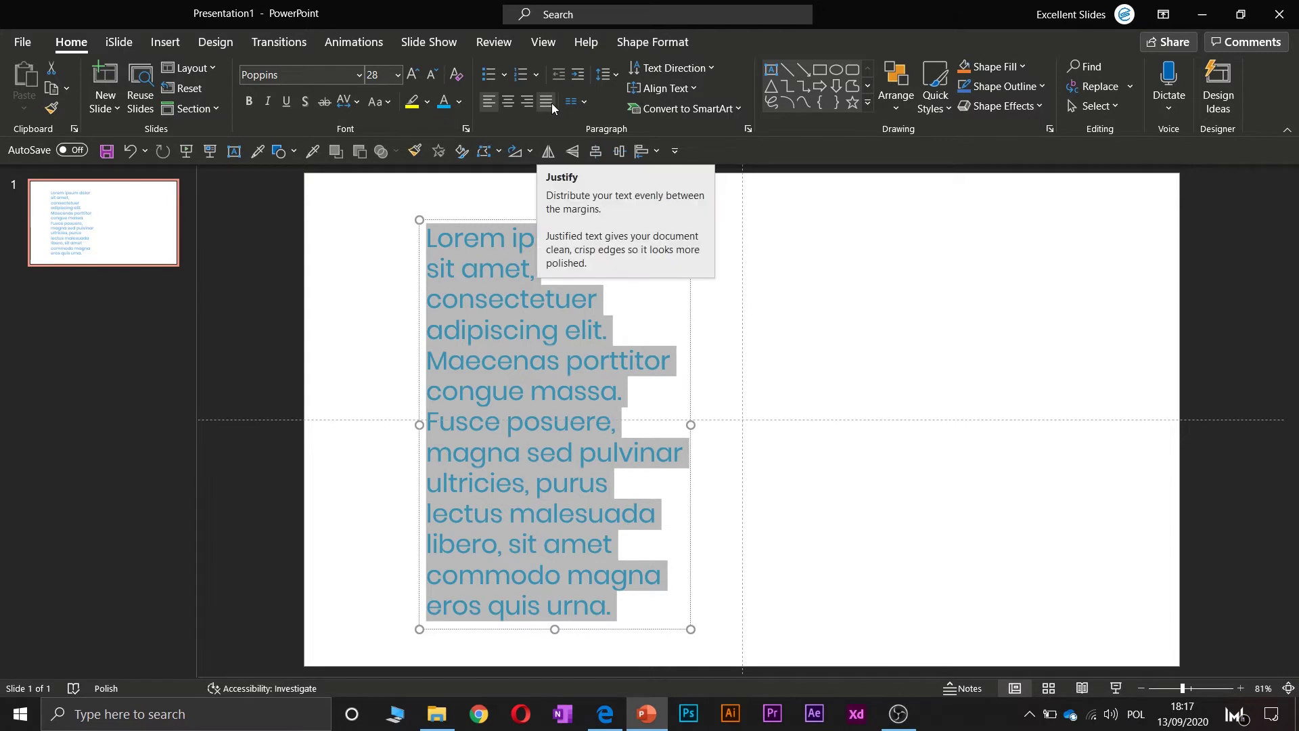
click(692, 333)
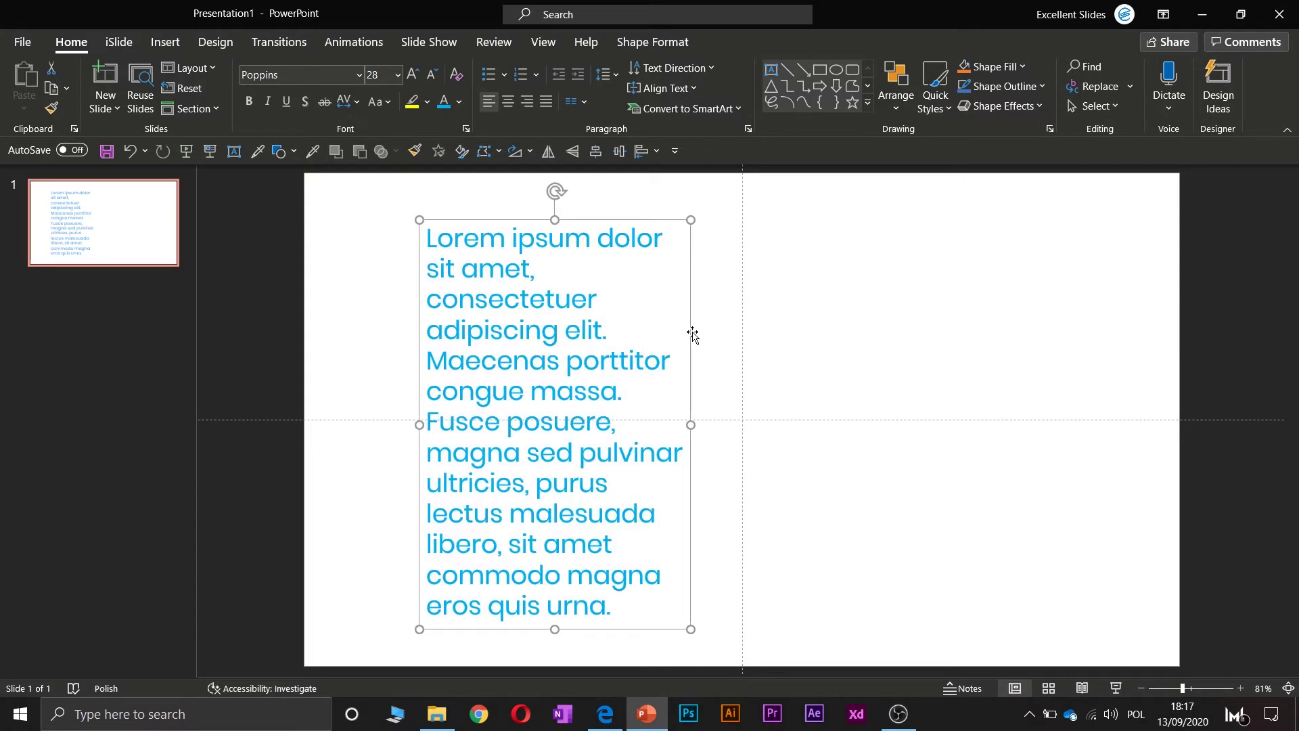
Shrink the text to 20 pt, narrow the box into a column, and centre it vertically
triple_click(597, 357)
key(ctrl+shift+less)
key(ctrl+shift+less)
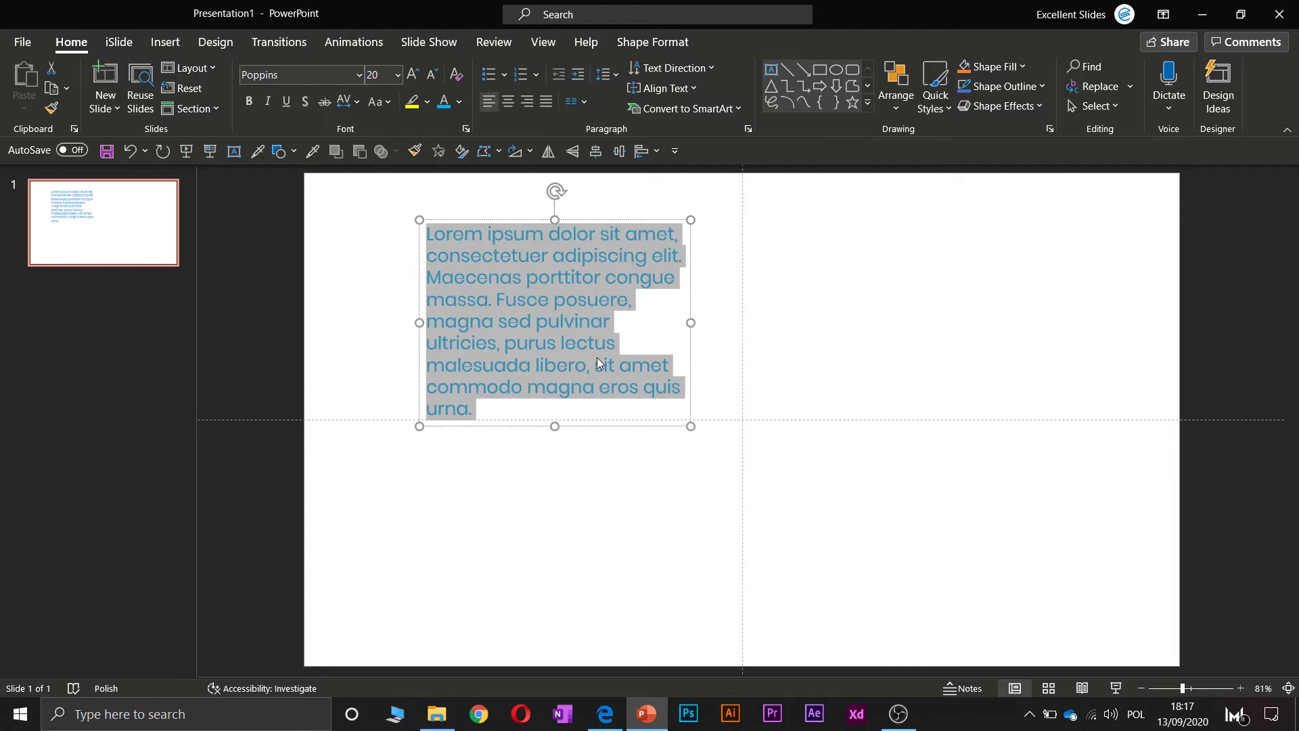
drag(691, 322, 519, 371)
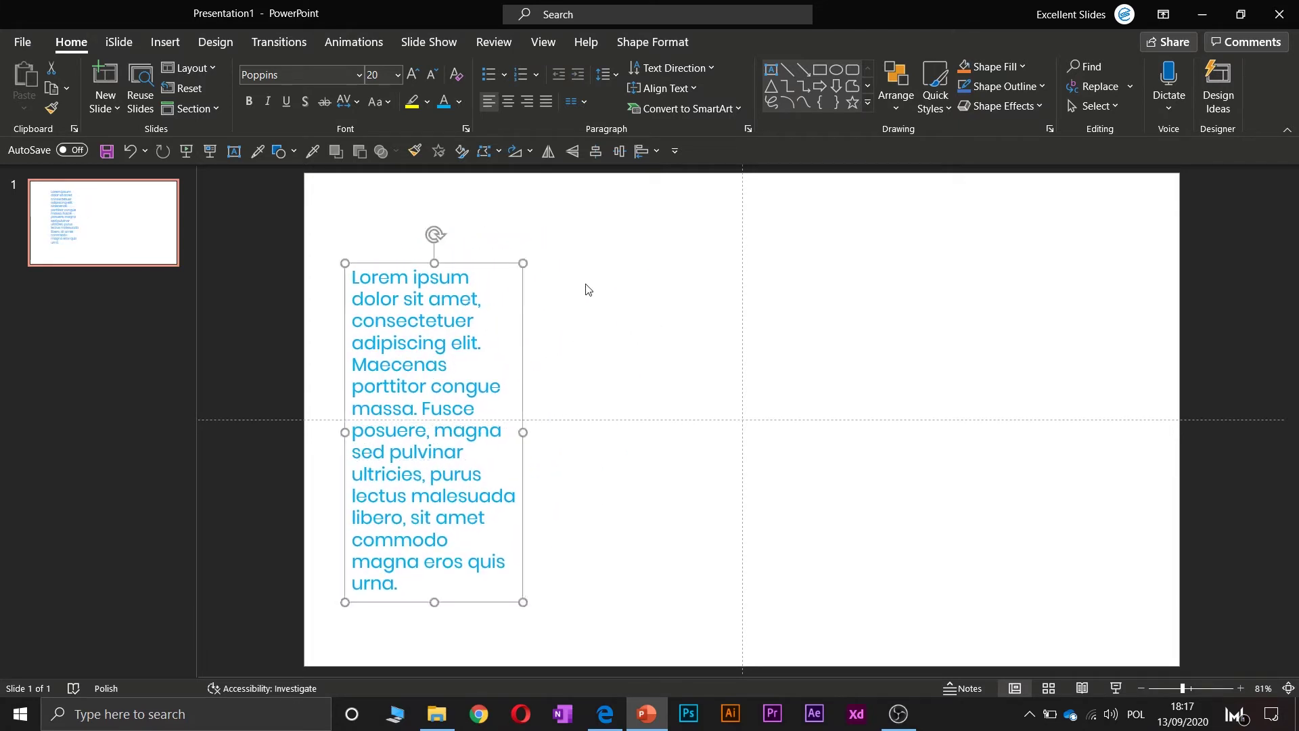
click(615, 151)
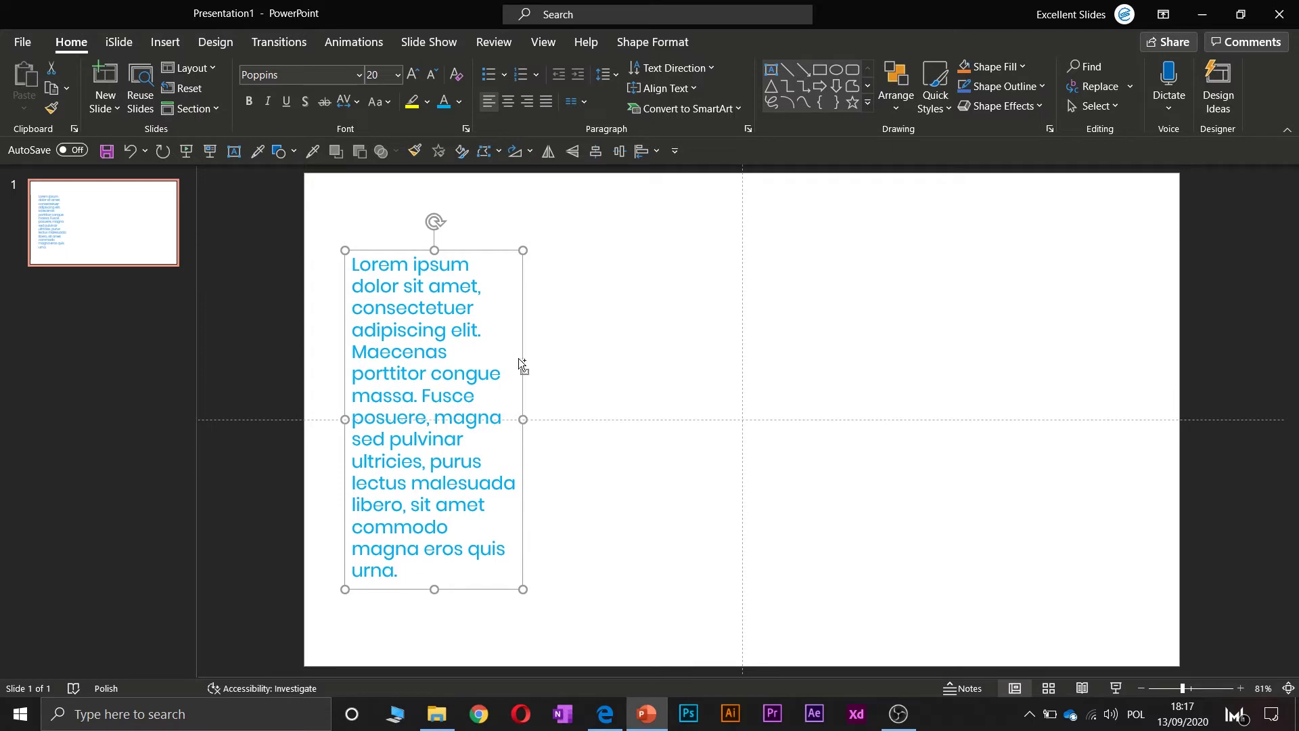
Copy the column to make four and distribute them evenly across the slide
drag(519, 358, 1158, 354)
key(ctrl+a)
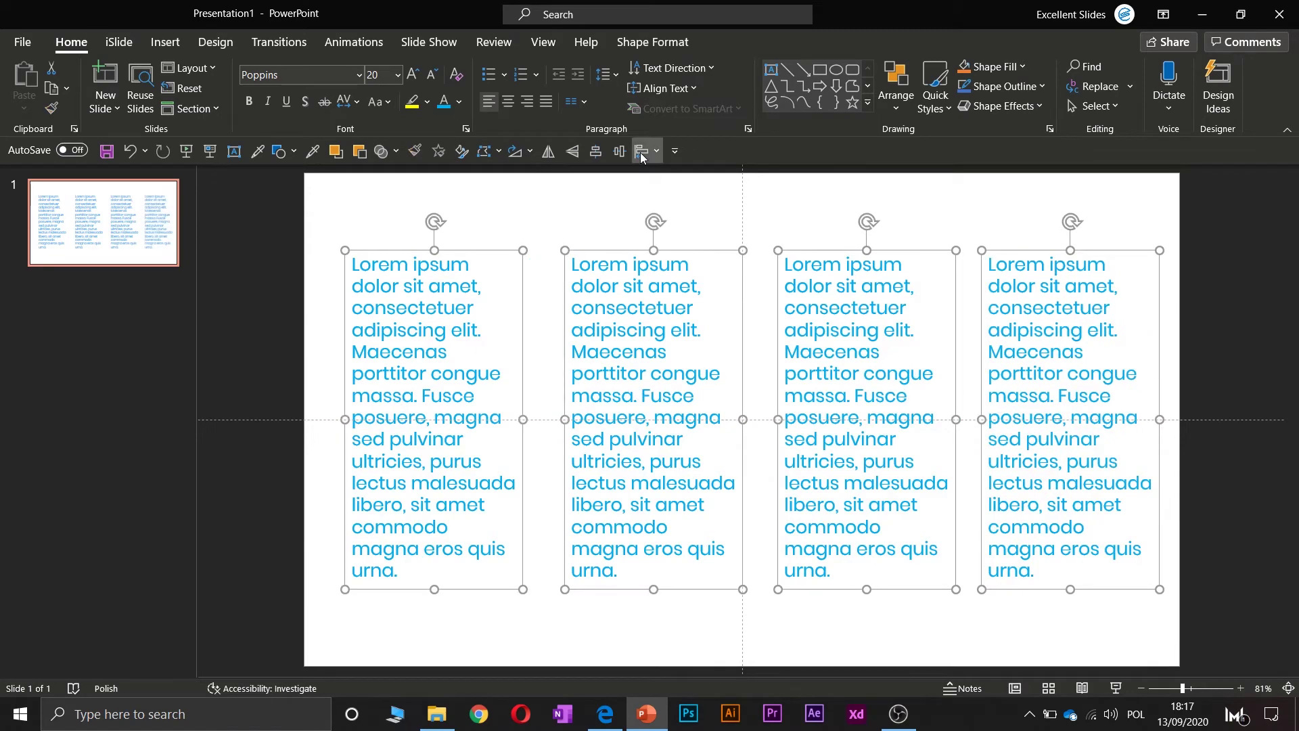
click(643, 157)
click(730, 331)
click(652, 212)
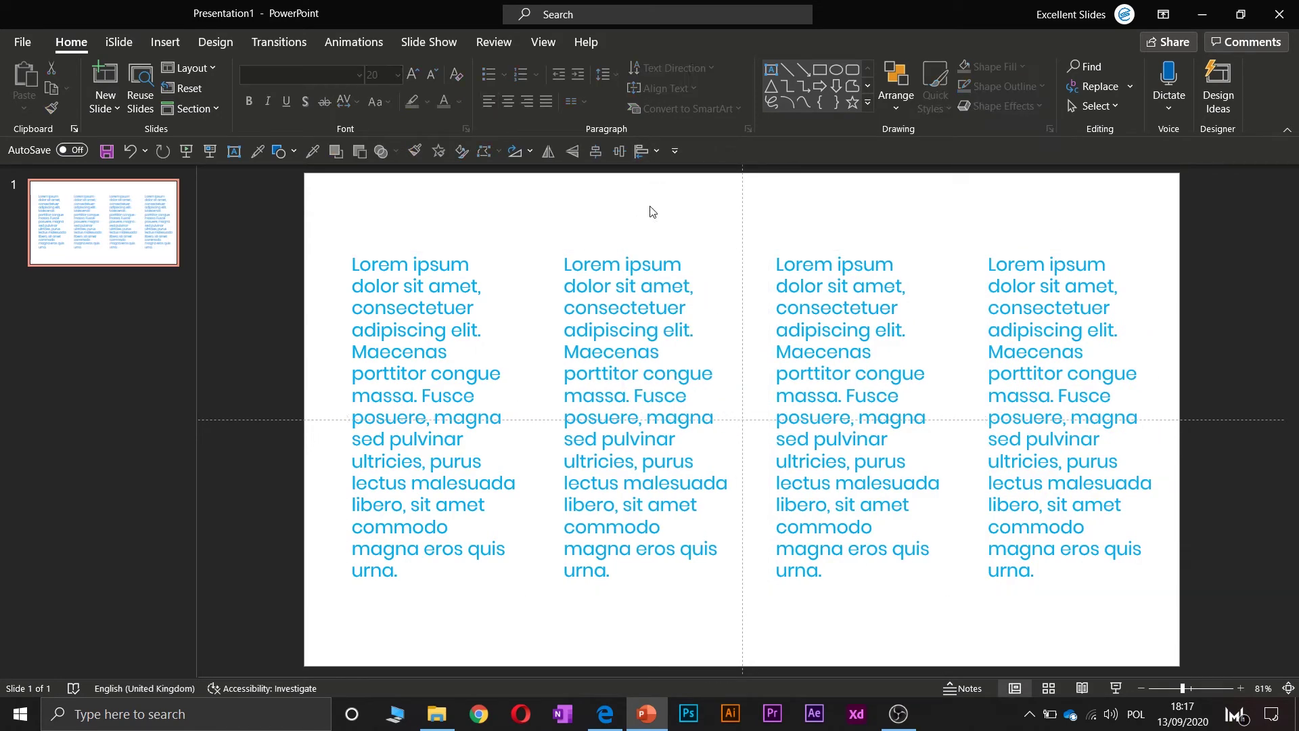
Keep the first column left-aligned and centre the second column's text
click(413, 351)
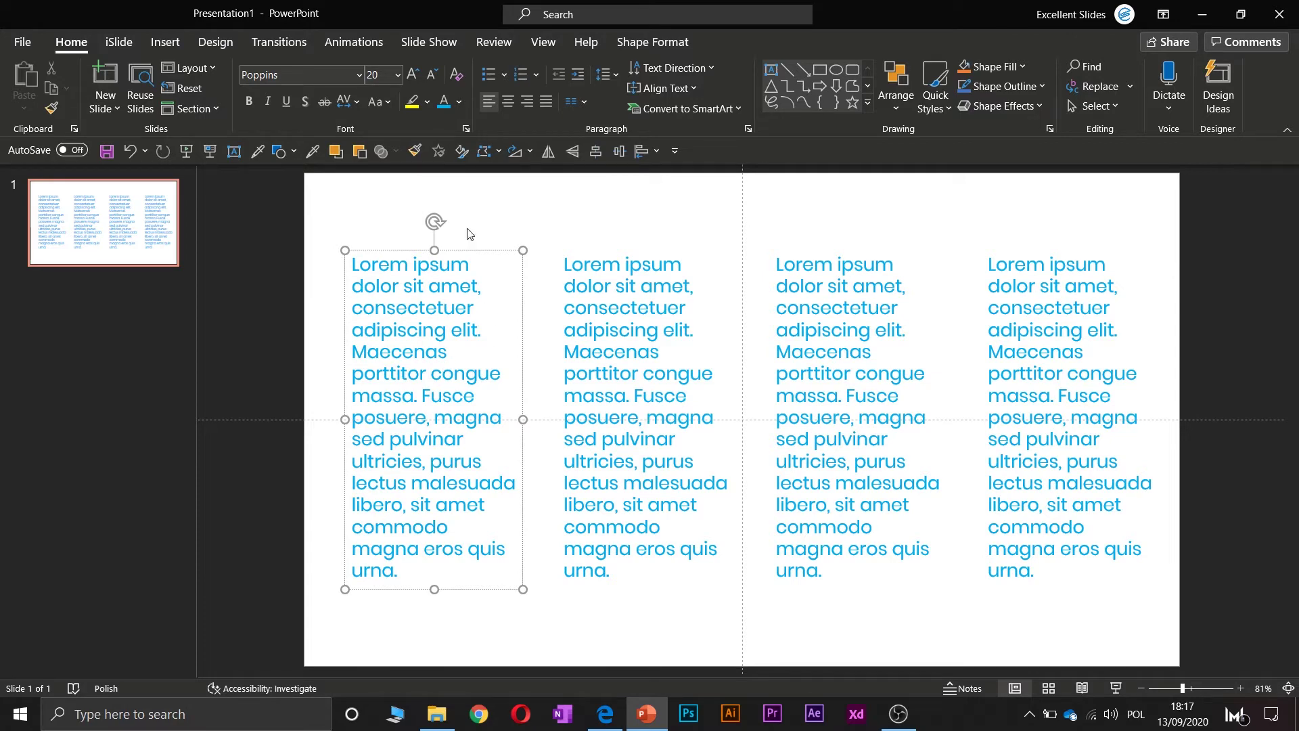
key(ctrl+a)
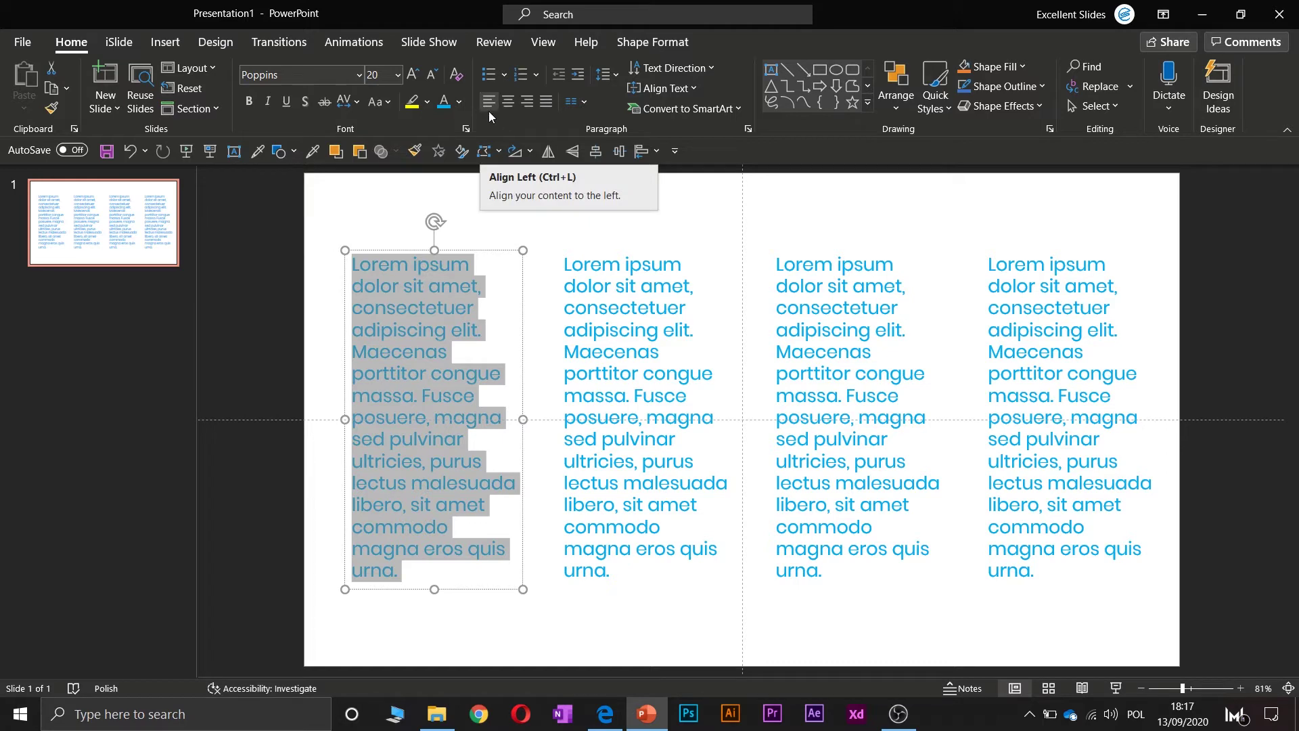
click(623, 350)
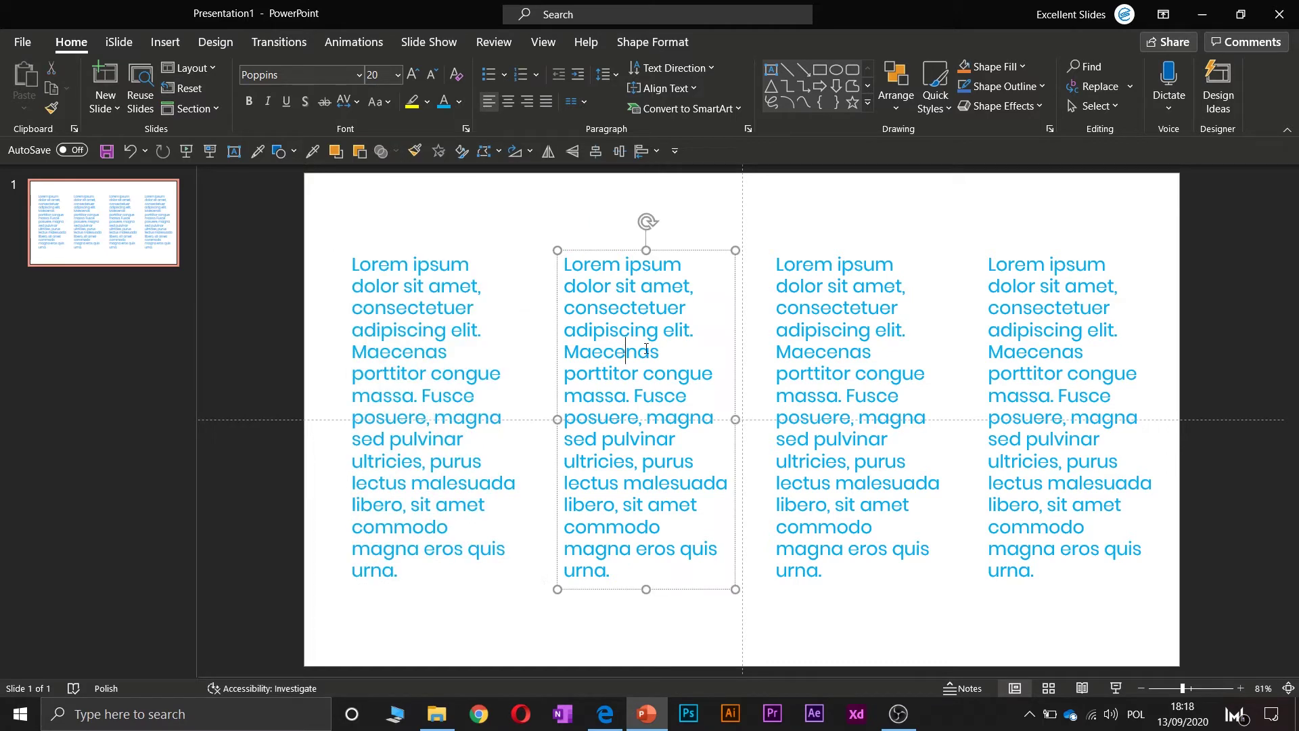
key(ctrl+a)
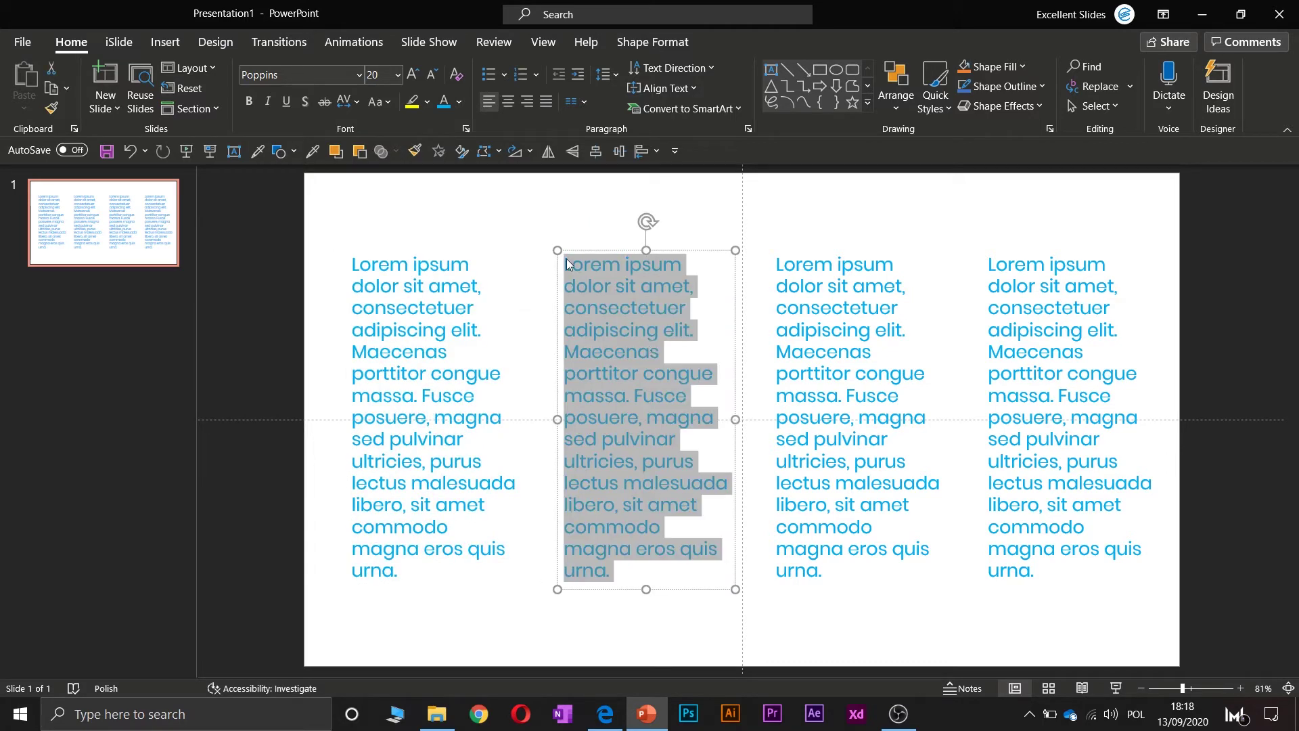
click(509, 101)
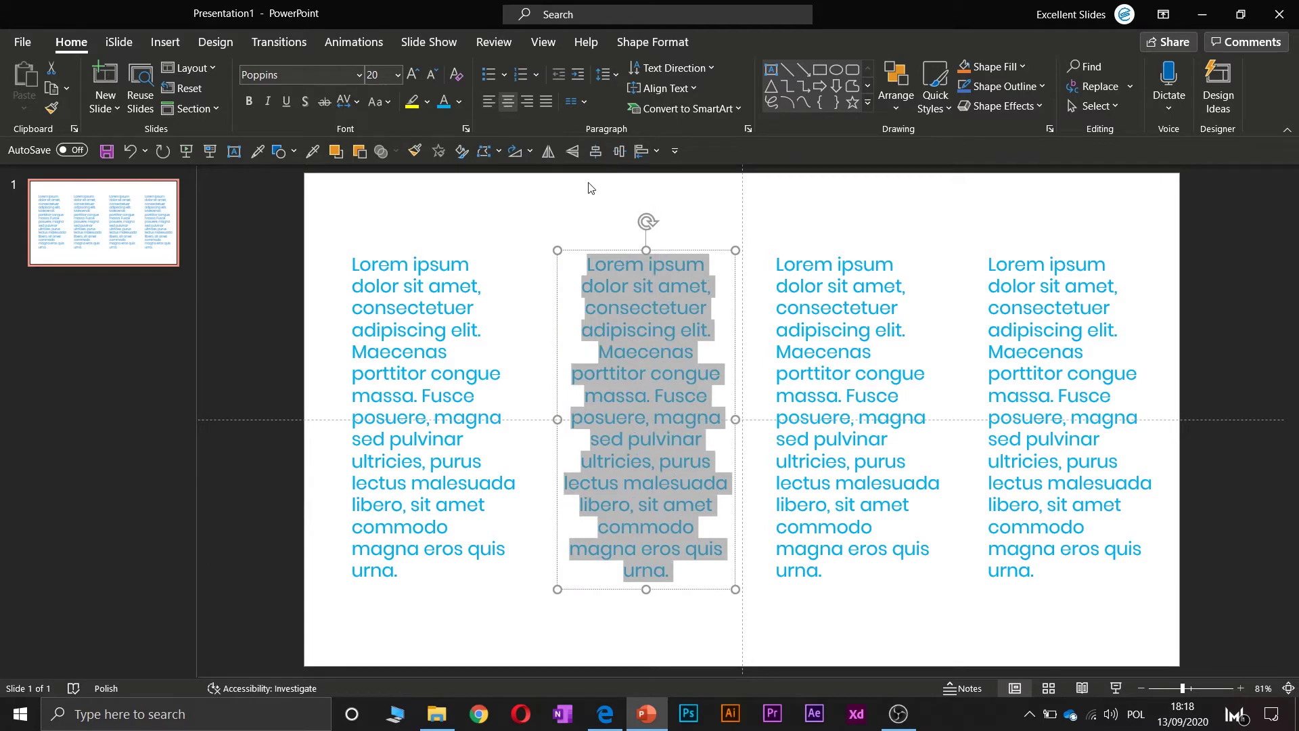
click(590, 188)
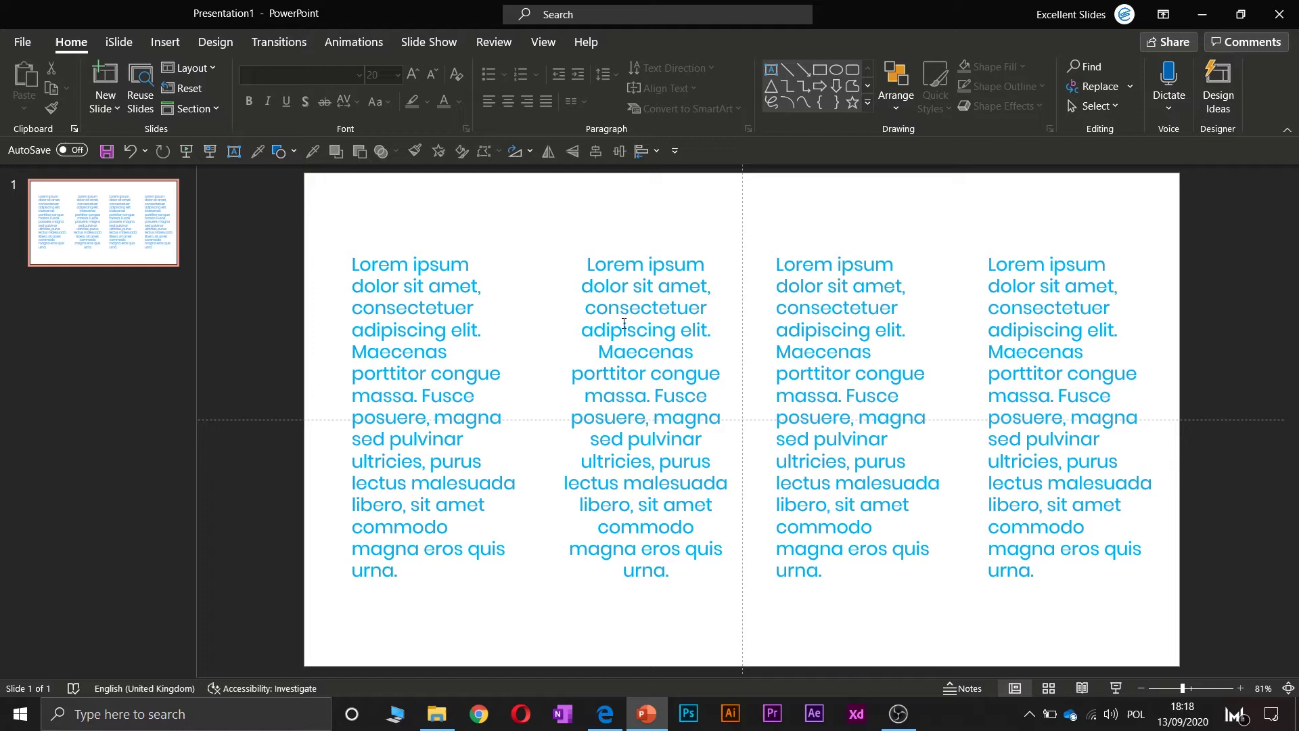
Right-align the third column's text and justify the fourth column's text
click(817, 352)
key(ctrl+a)
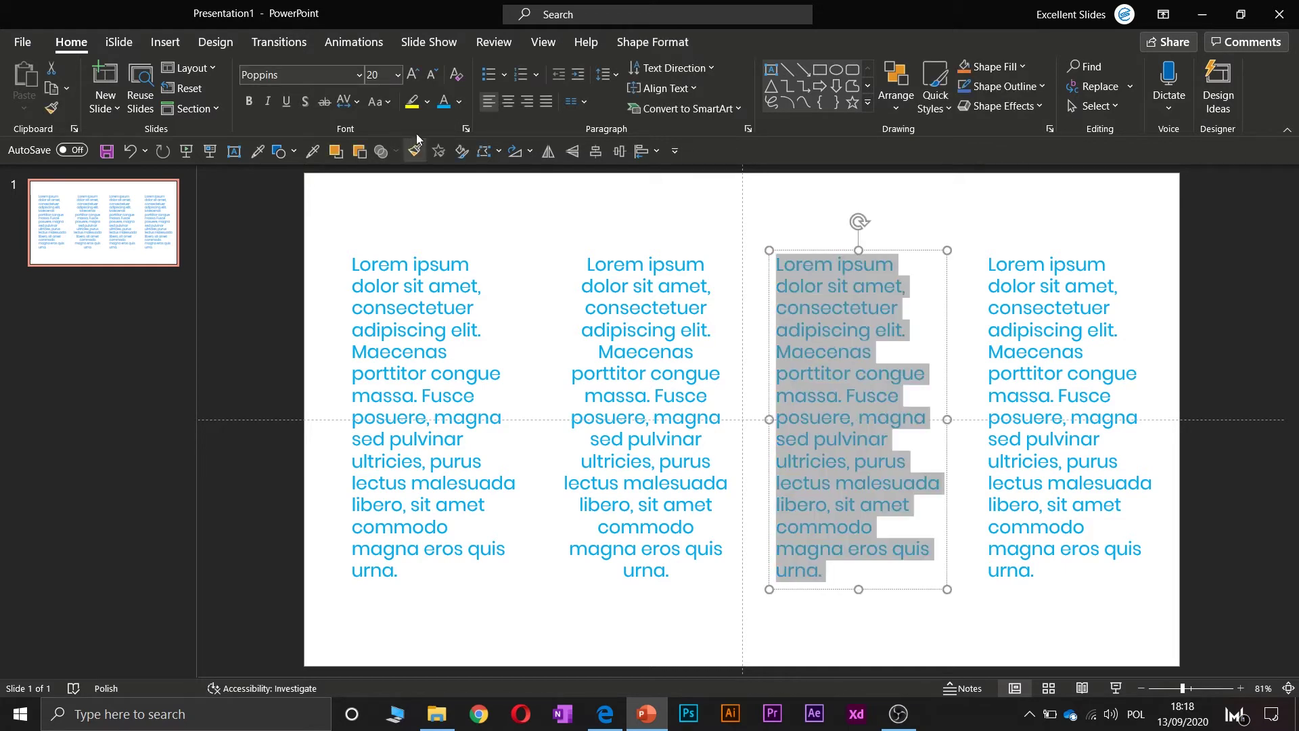
click(528, 102)
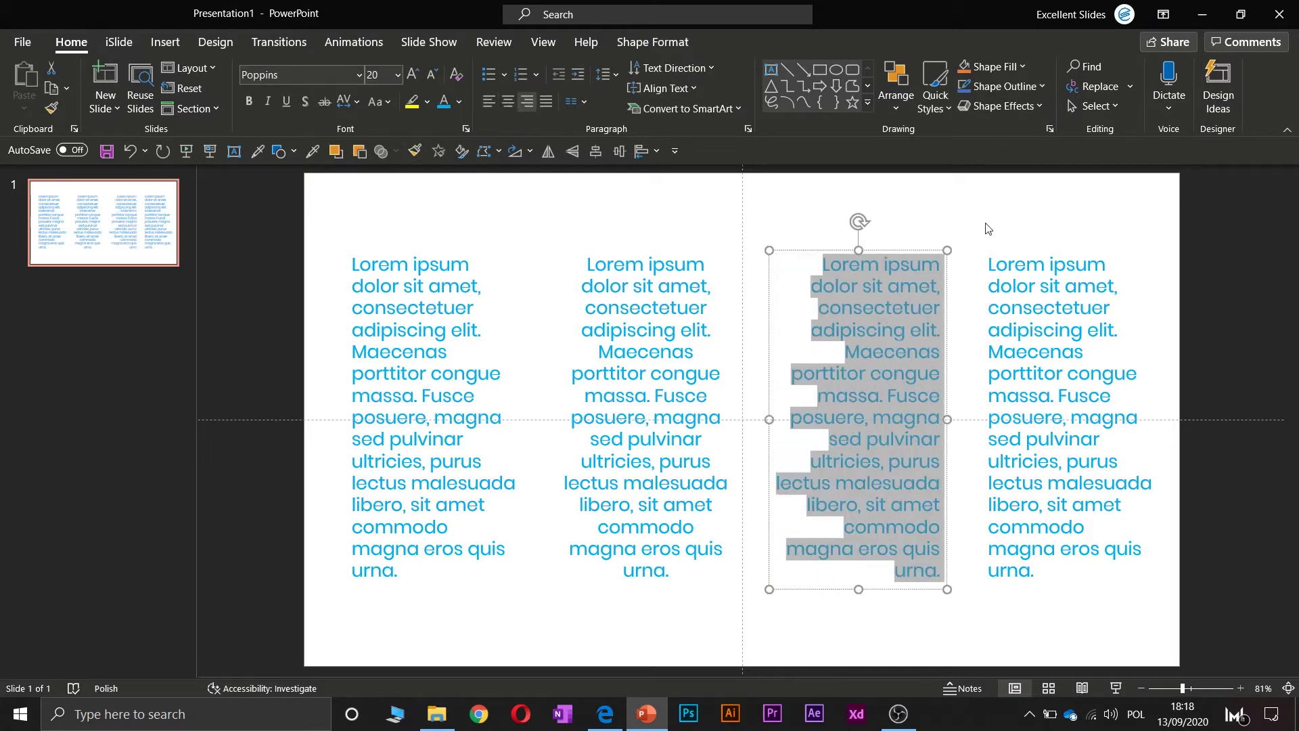
click(1056, 325)
key(ctrl+a)
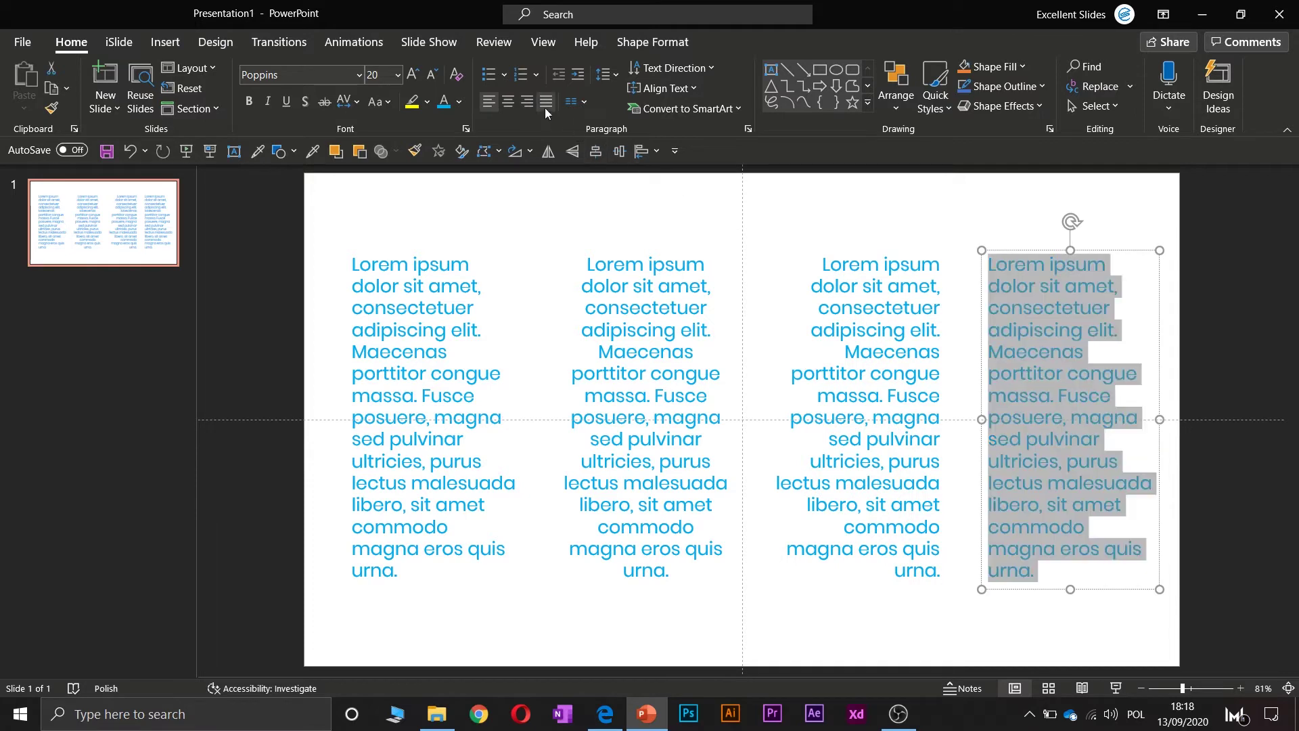
click(547, 102)
click(861, 194)
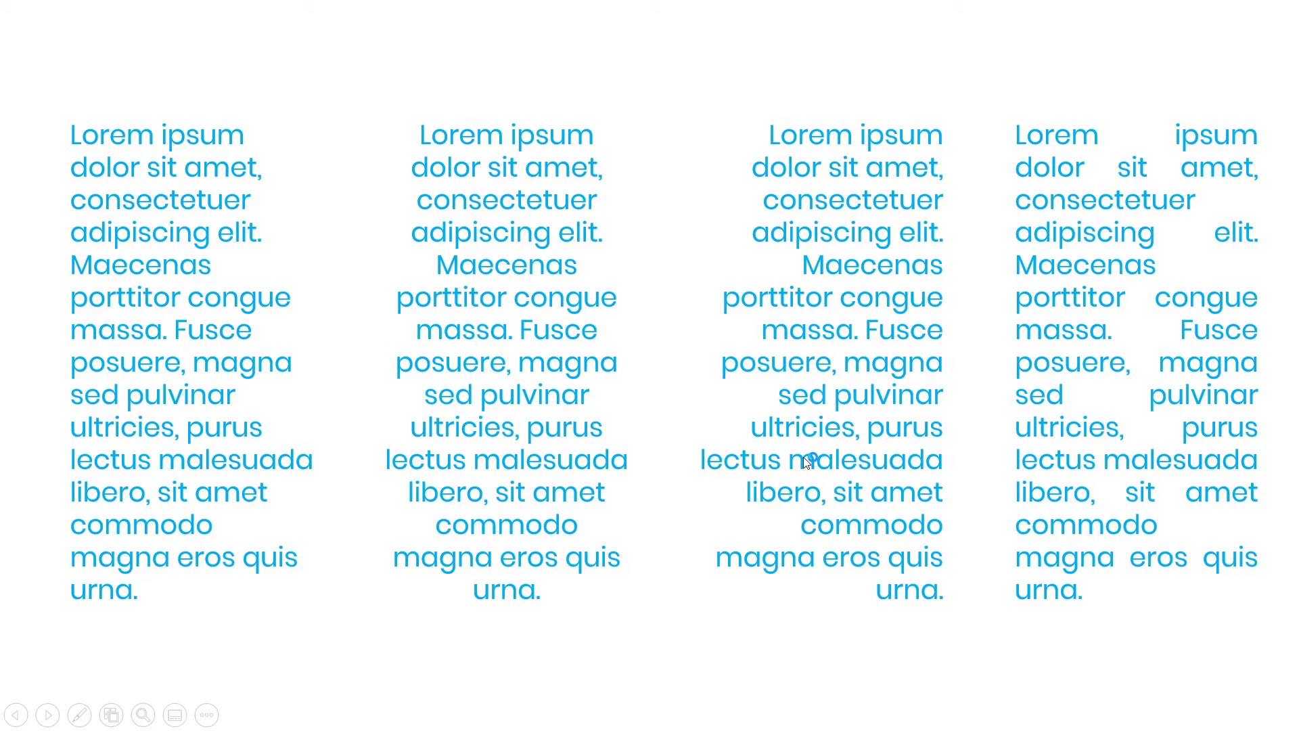
Exit the slide show and select each of the four columns to check their alignment
key(Escape)
click(423, 350)
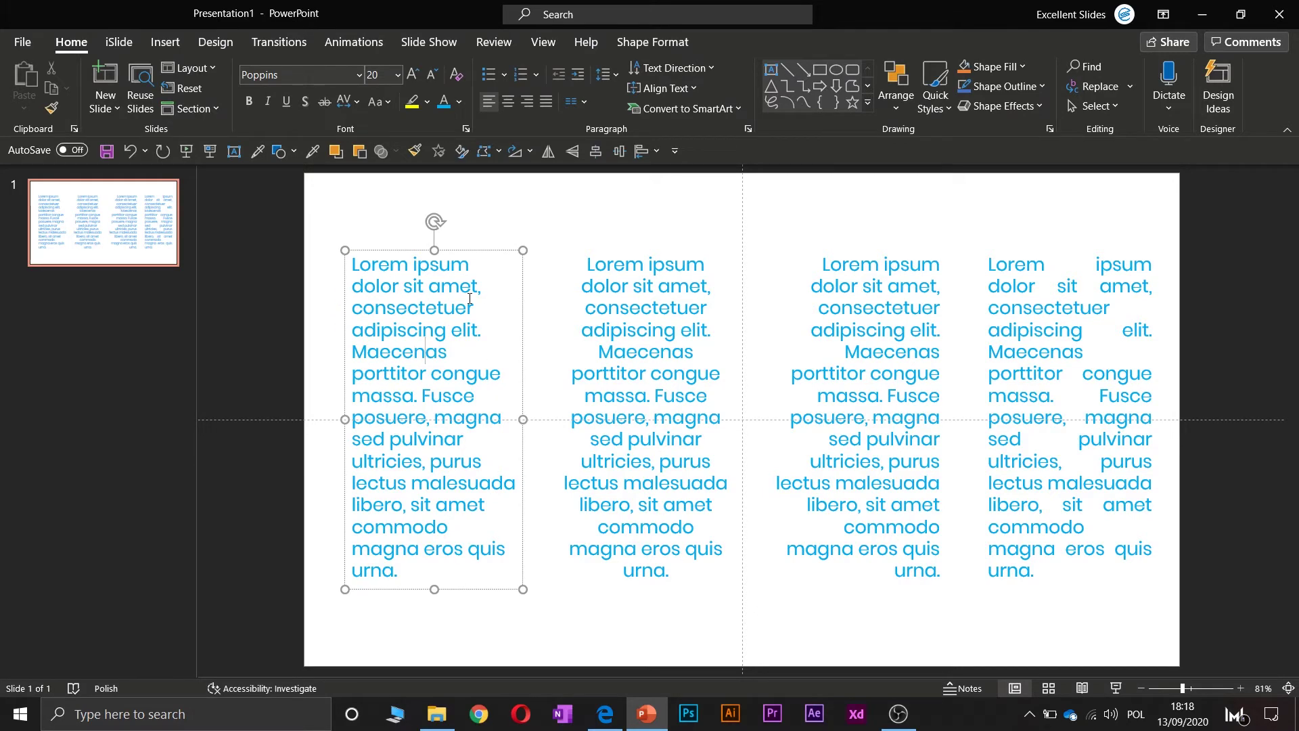
click(595, 347)
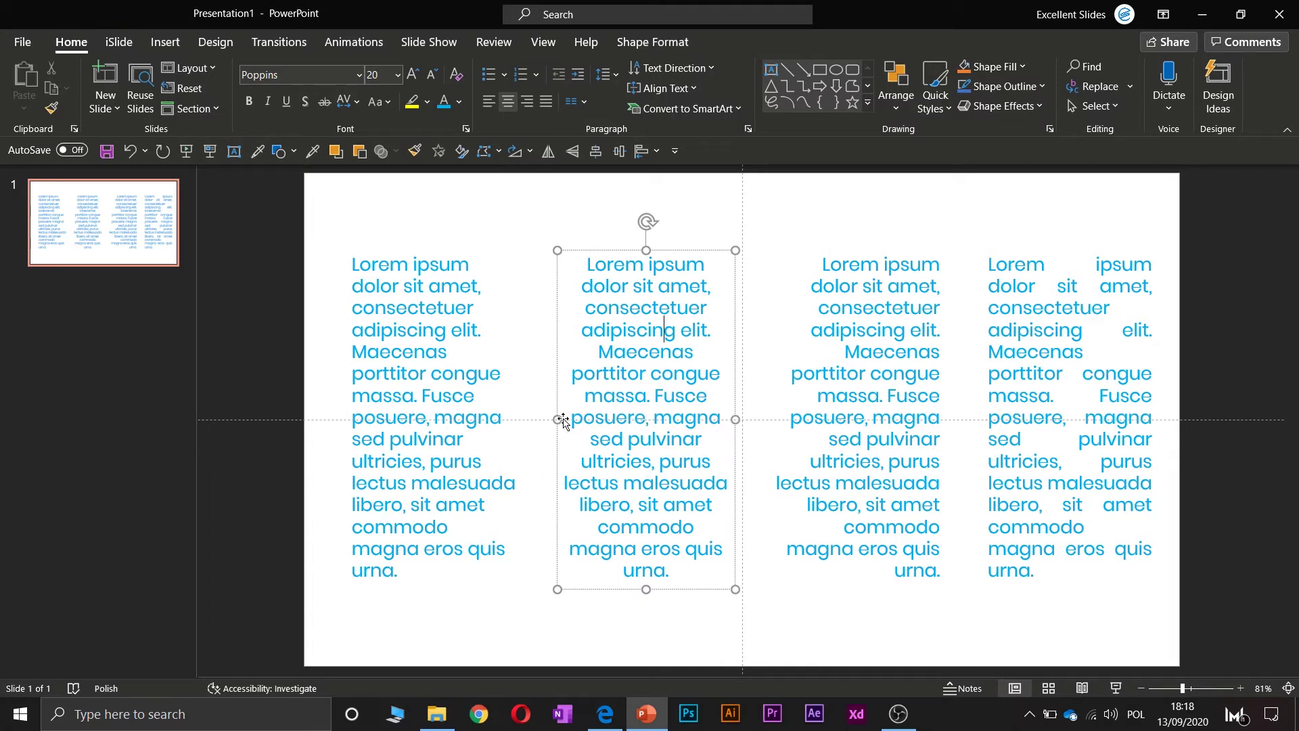
click(852, 332)
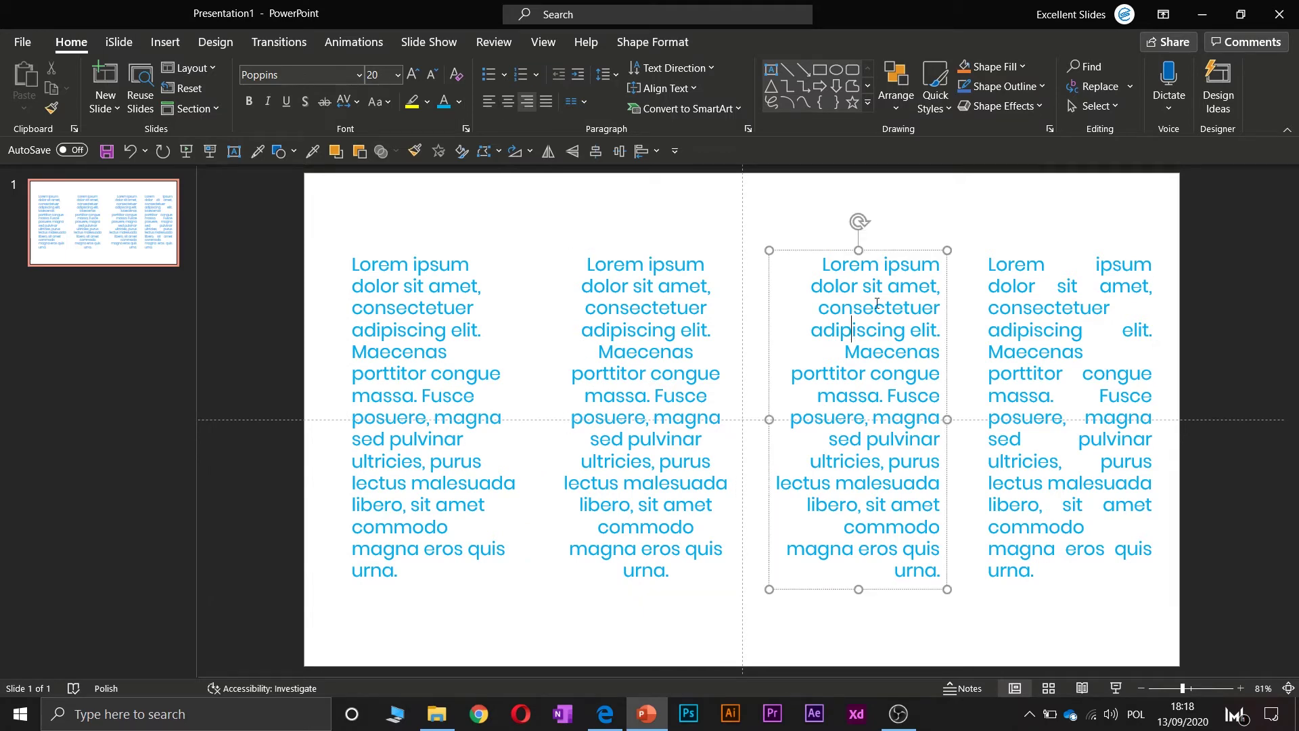
click(1044, 308)
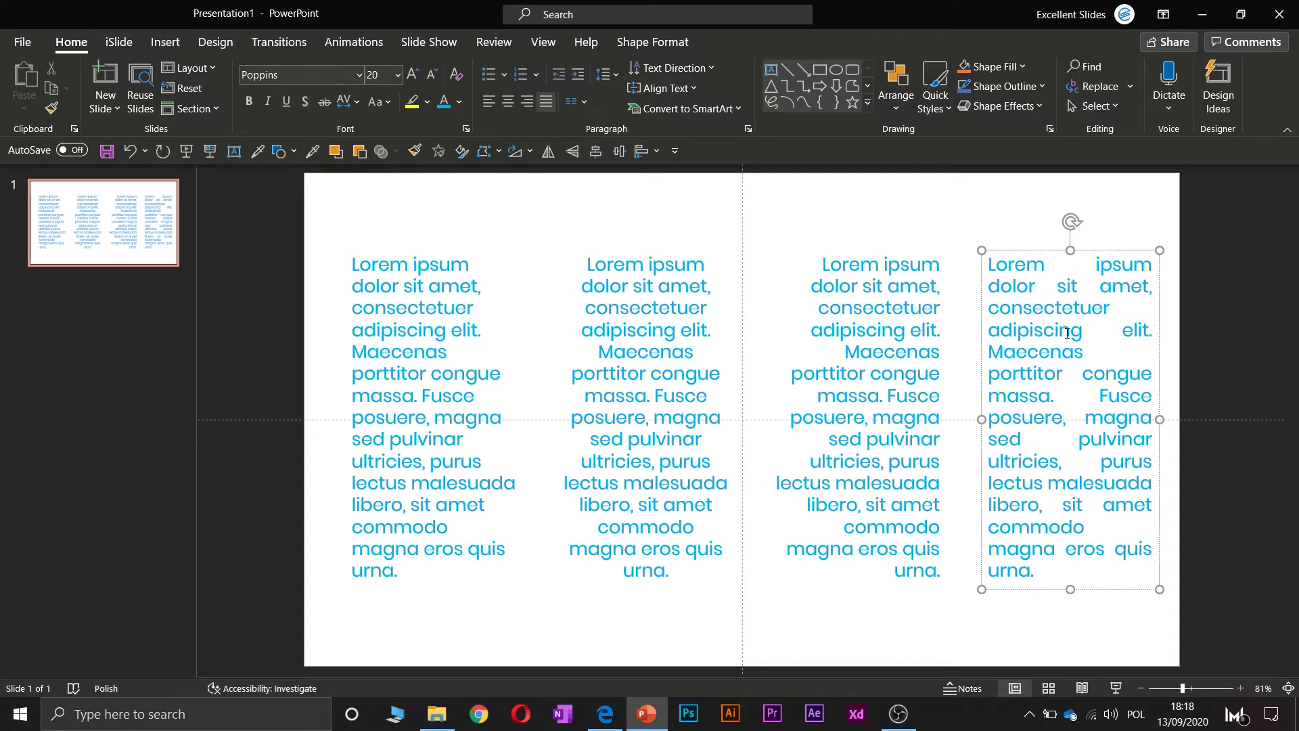
Nudge the justified fourth column up so it lines up with the other three
drag(1118, 251, 1121, 247)
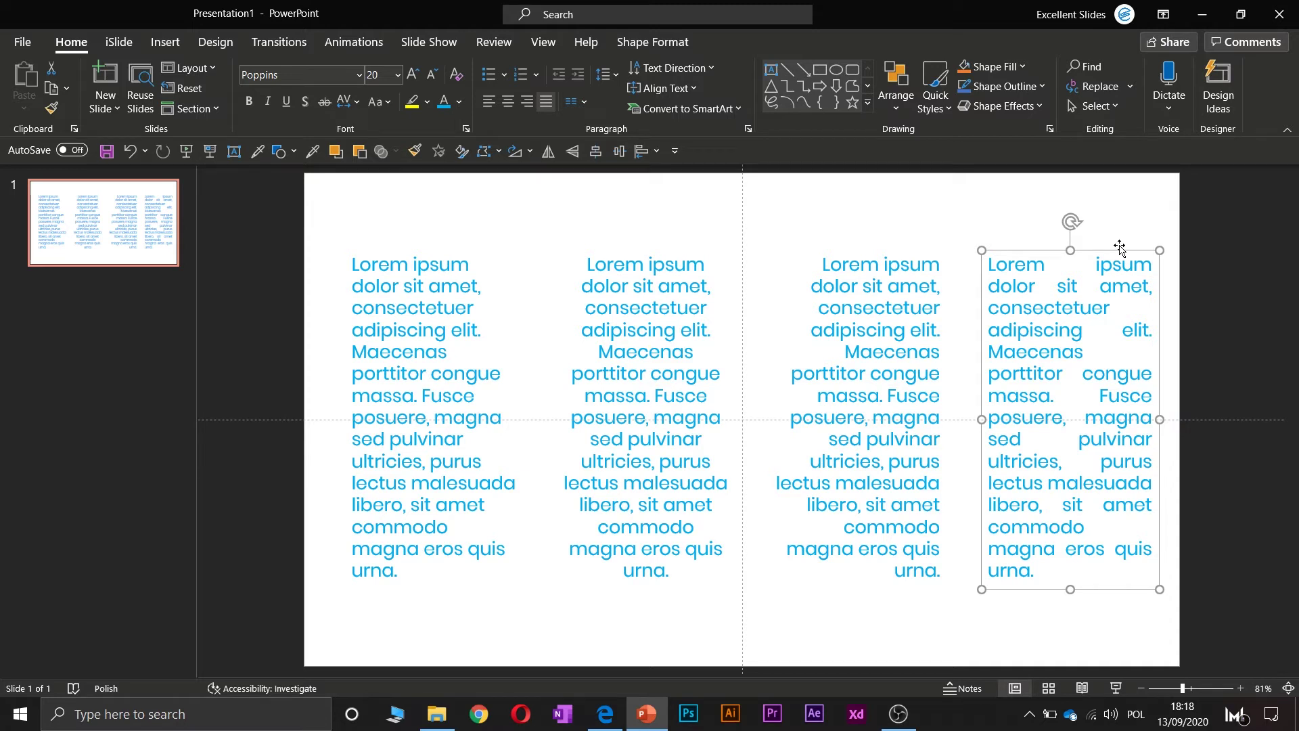
click(459, 287)
click(634, 314)
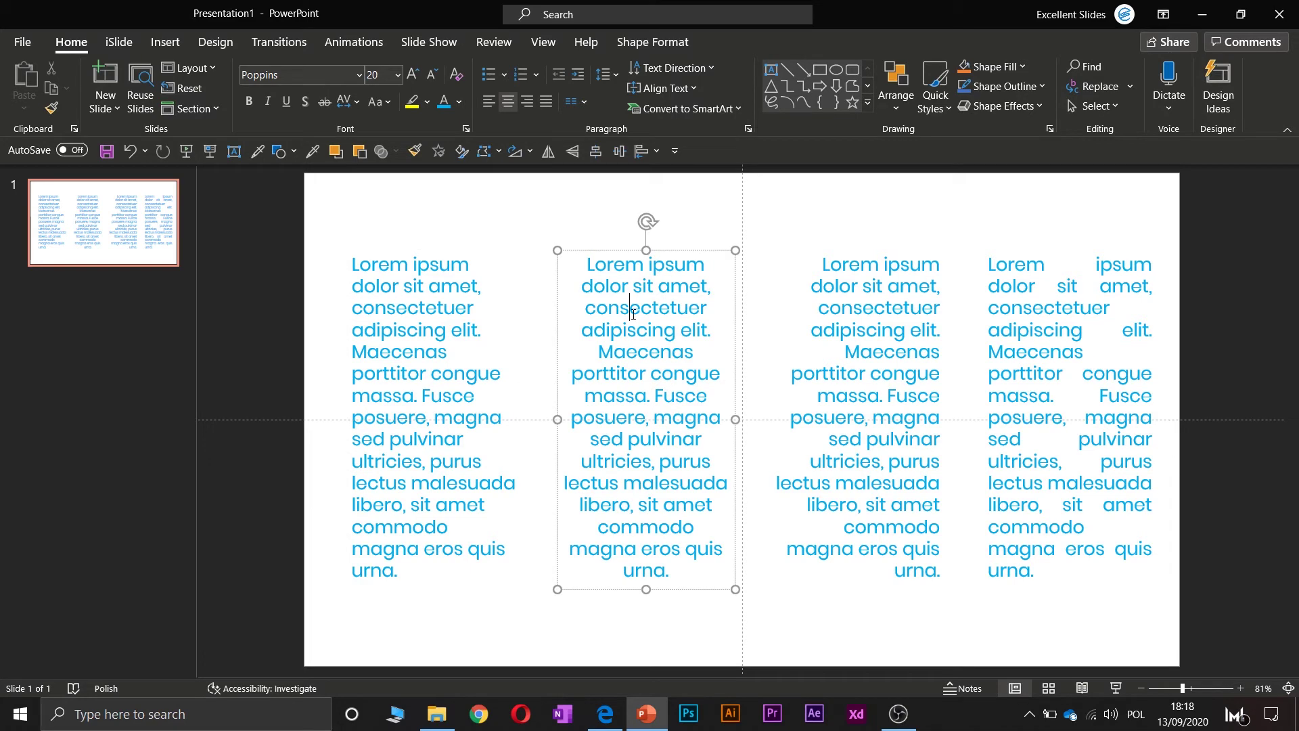
Add a new slide after slide 1 and delete its empty placeholders
right_click(59, 335)
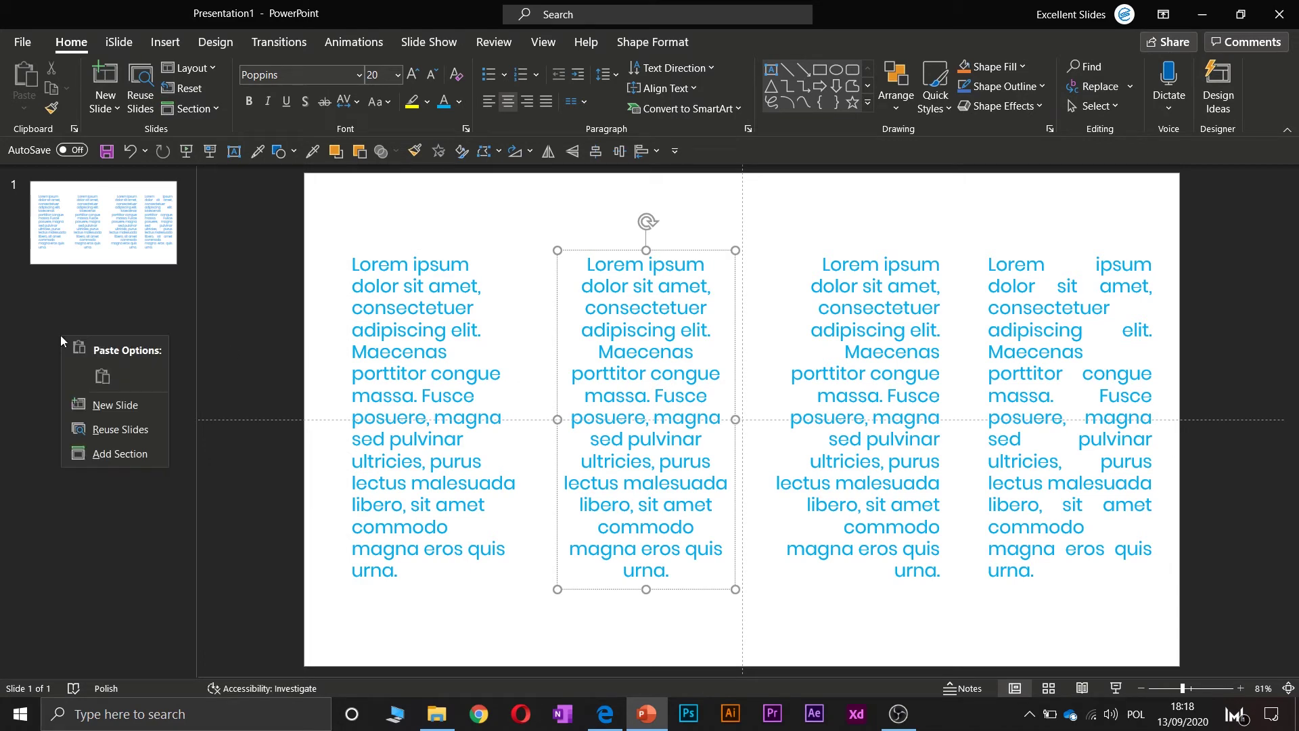
click(127, 407)
drag(324, 186, 1198, 667)
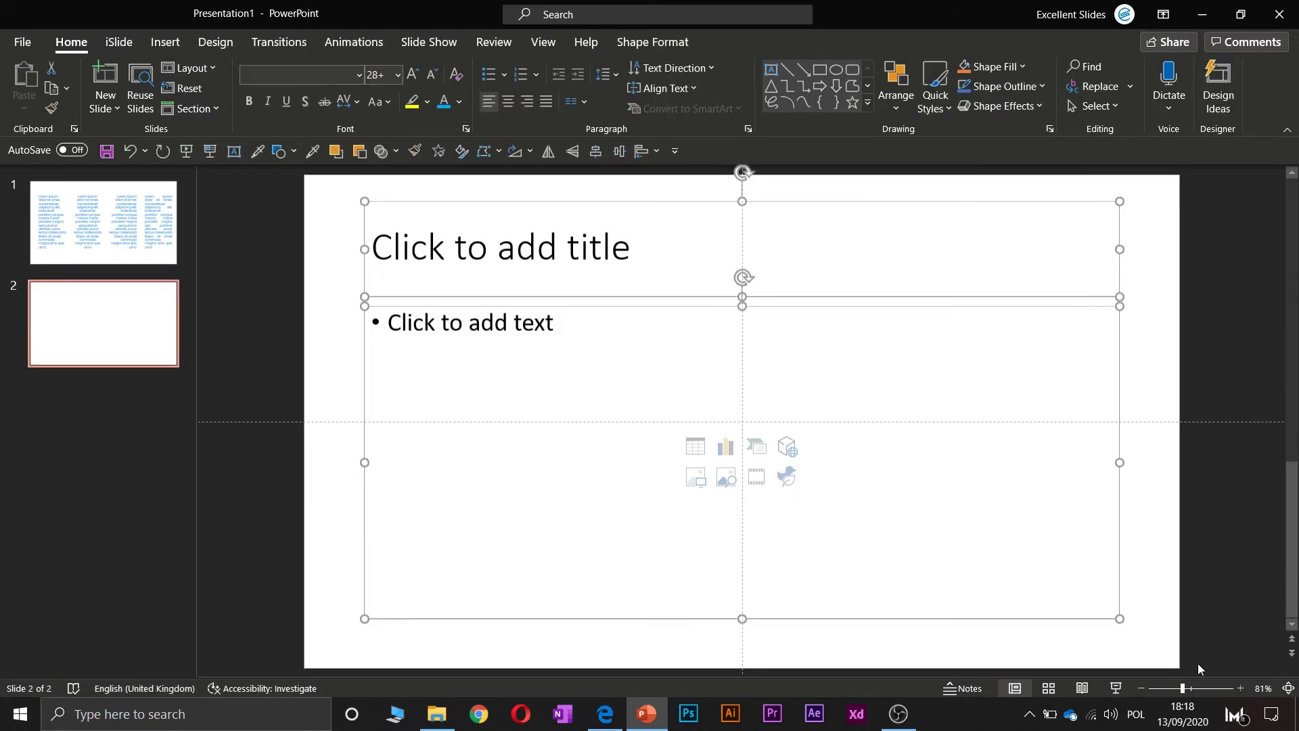
key(Delete)
Paste the centred column onto slide 2, widen it, and centre it on the slide
click(103, 222)
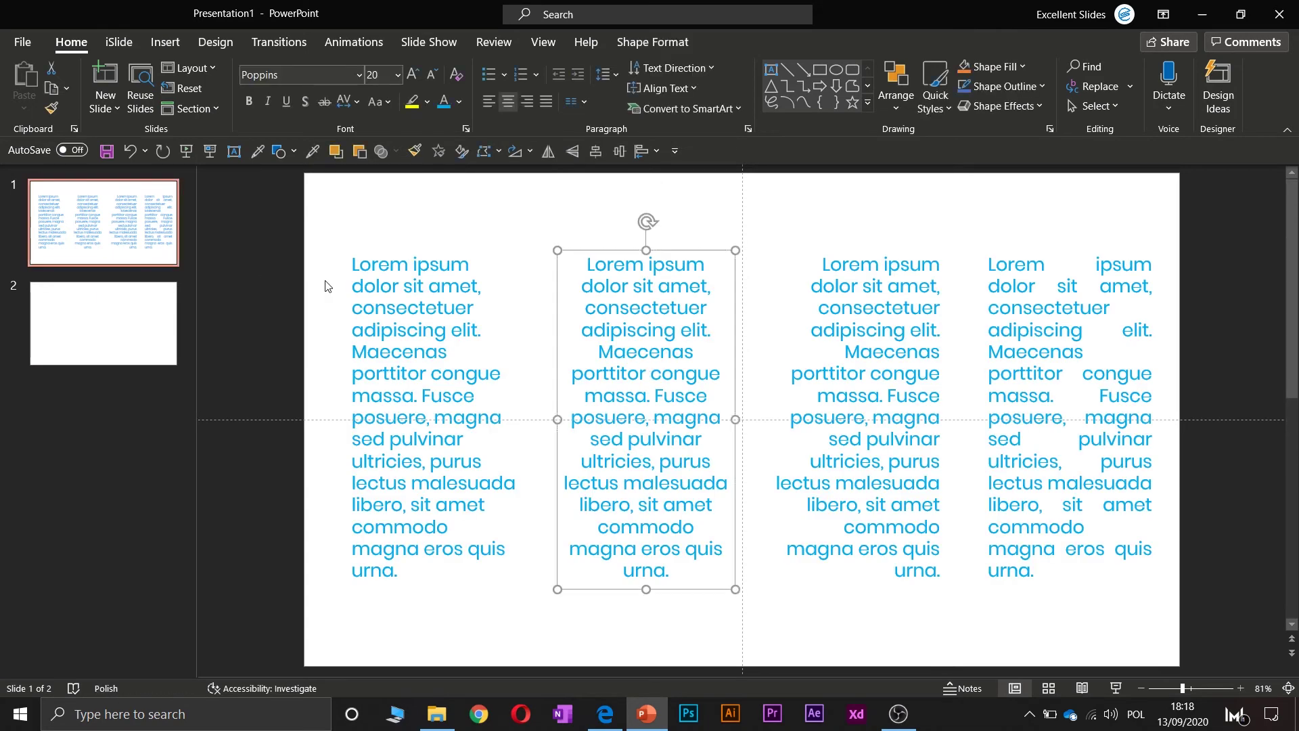
click(124, 312)
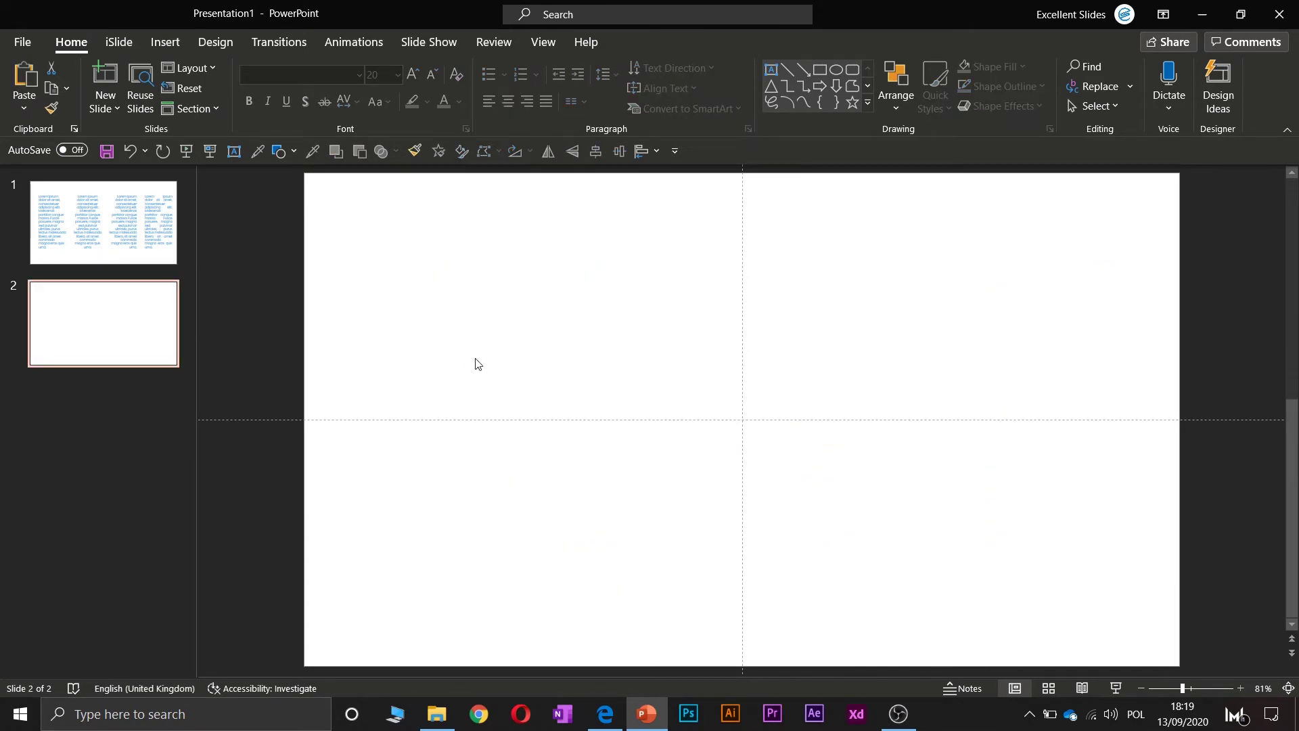
key(ctrl+v)
drag(560, 426, 380, 418)
drag(644, 255, 822, 347)
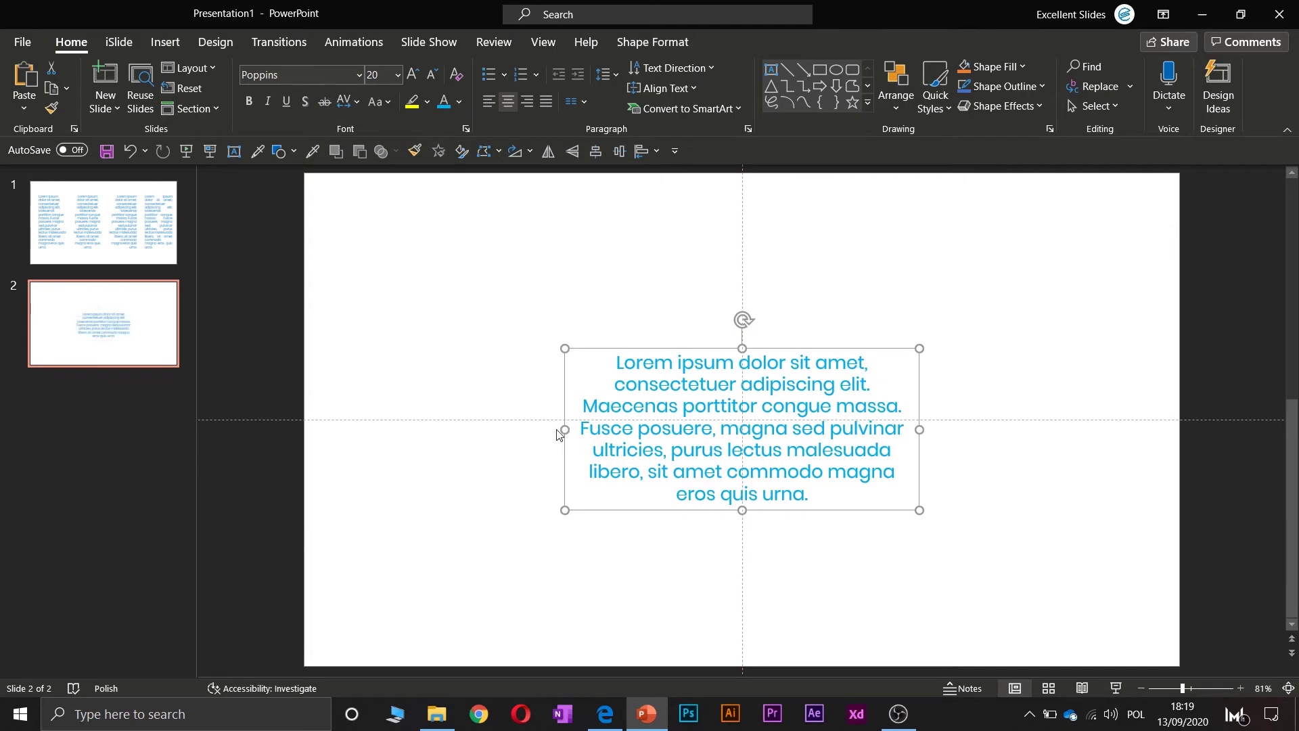
drag(560, 429, 454, 423)
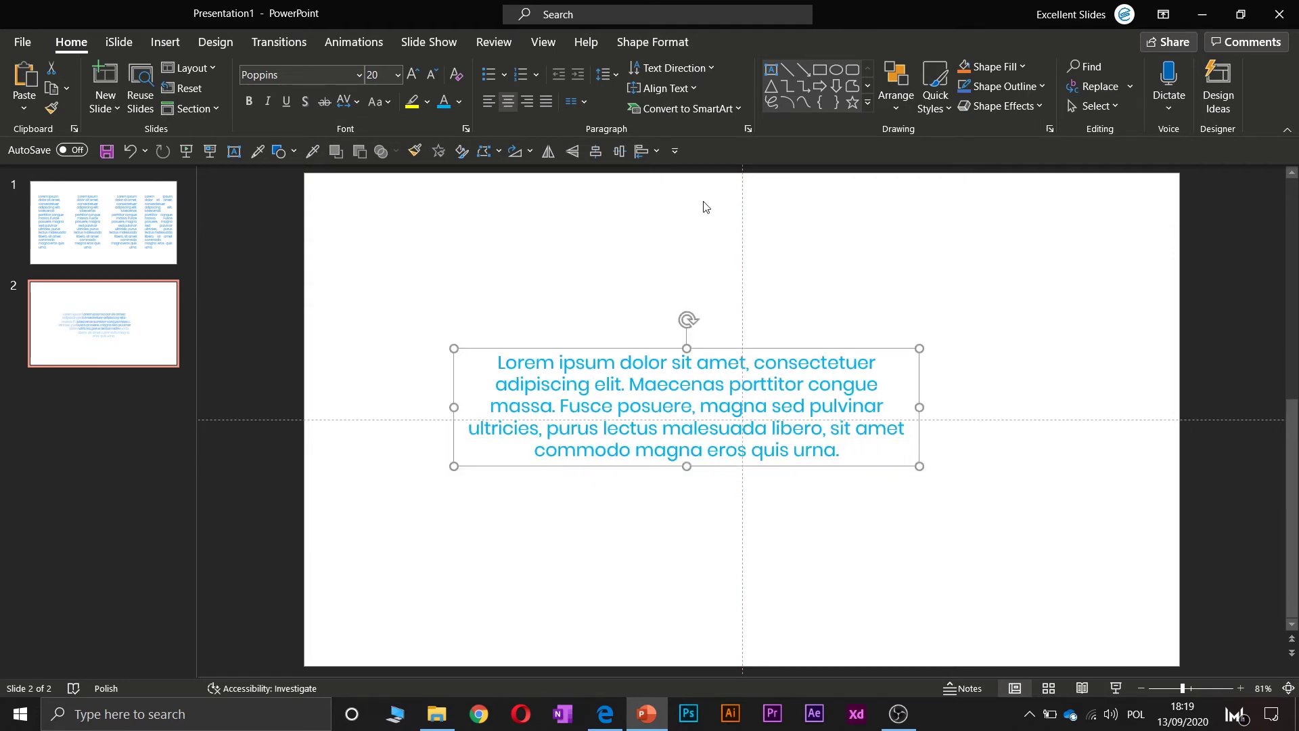
click(618, 151)
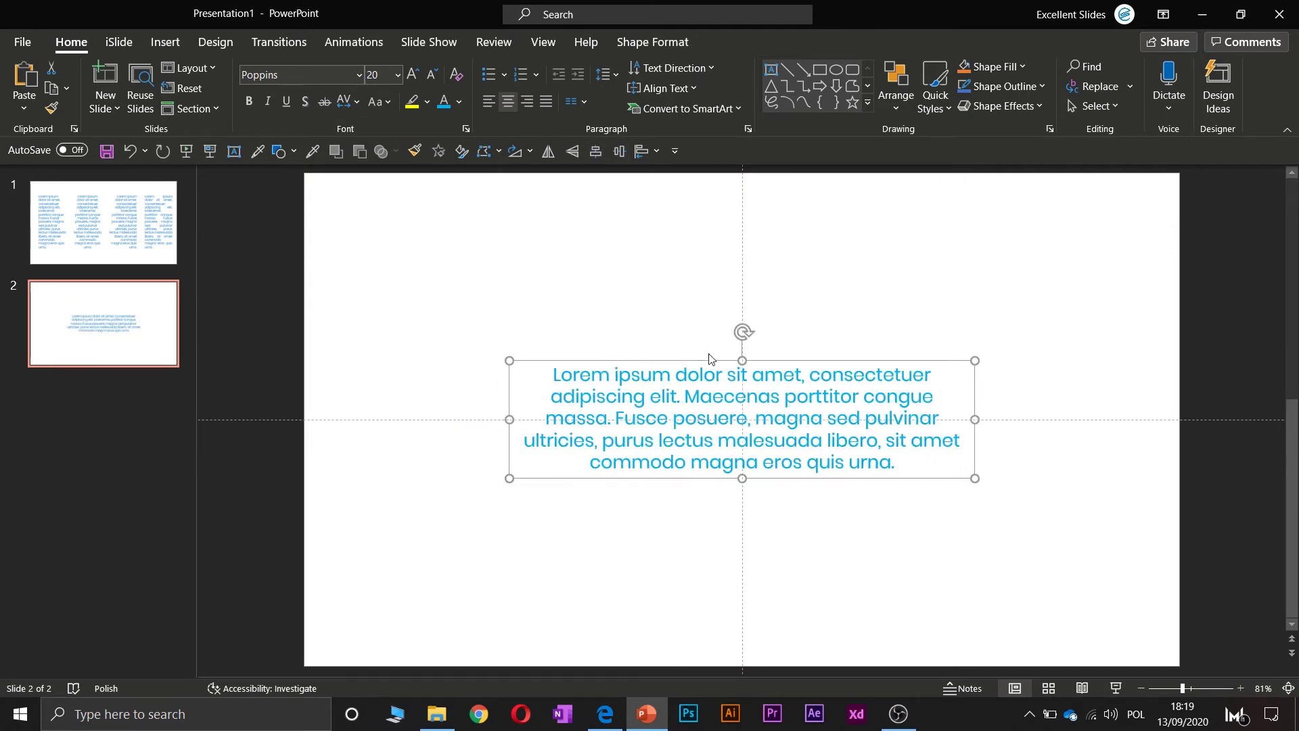
Try left-aligning the paragraph, undo it back to centred, and return to slide 1
triple_click(704, 423)
click(489, 102)
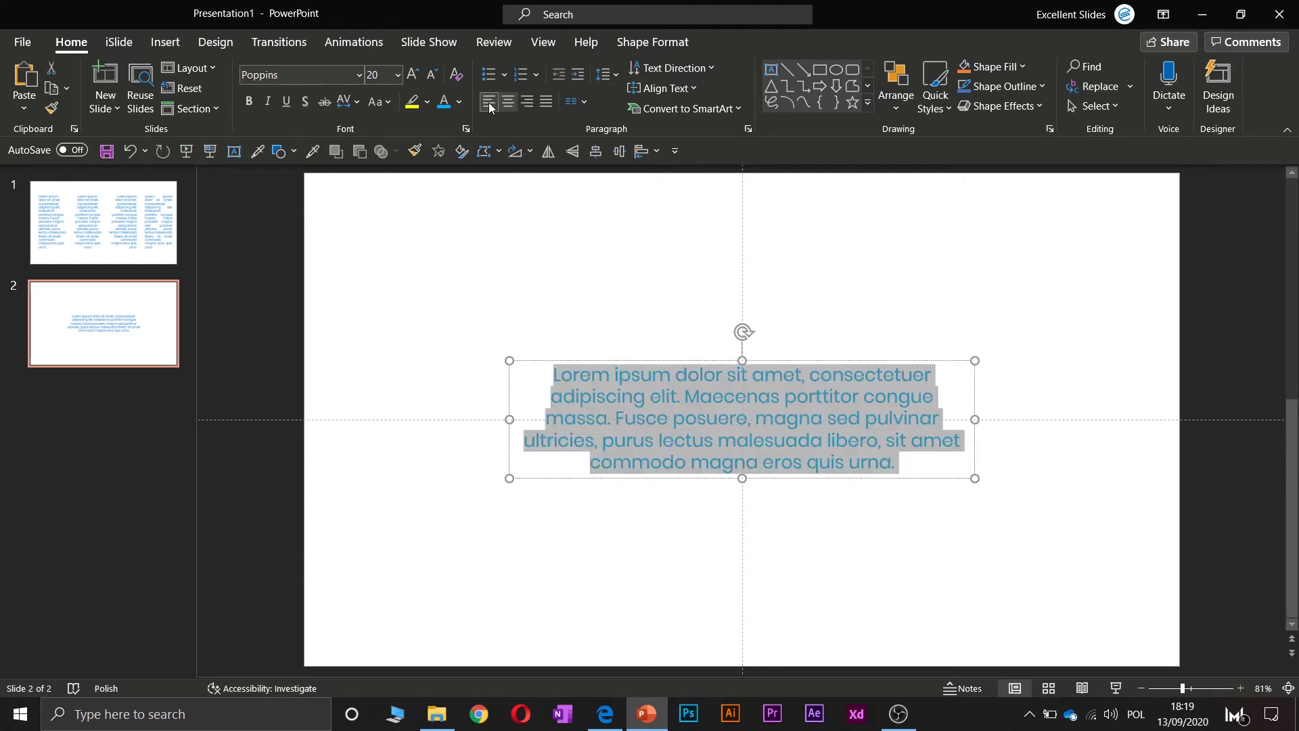
click(992, 426)
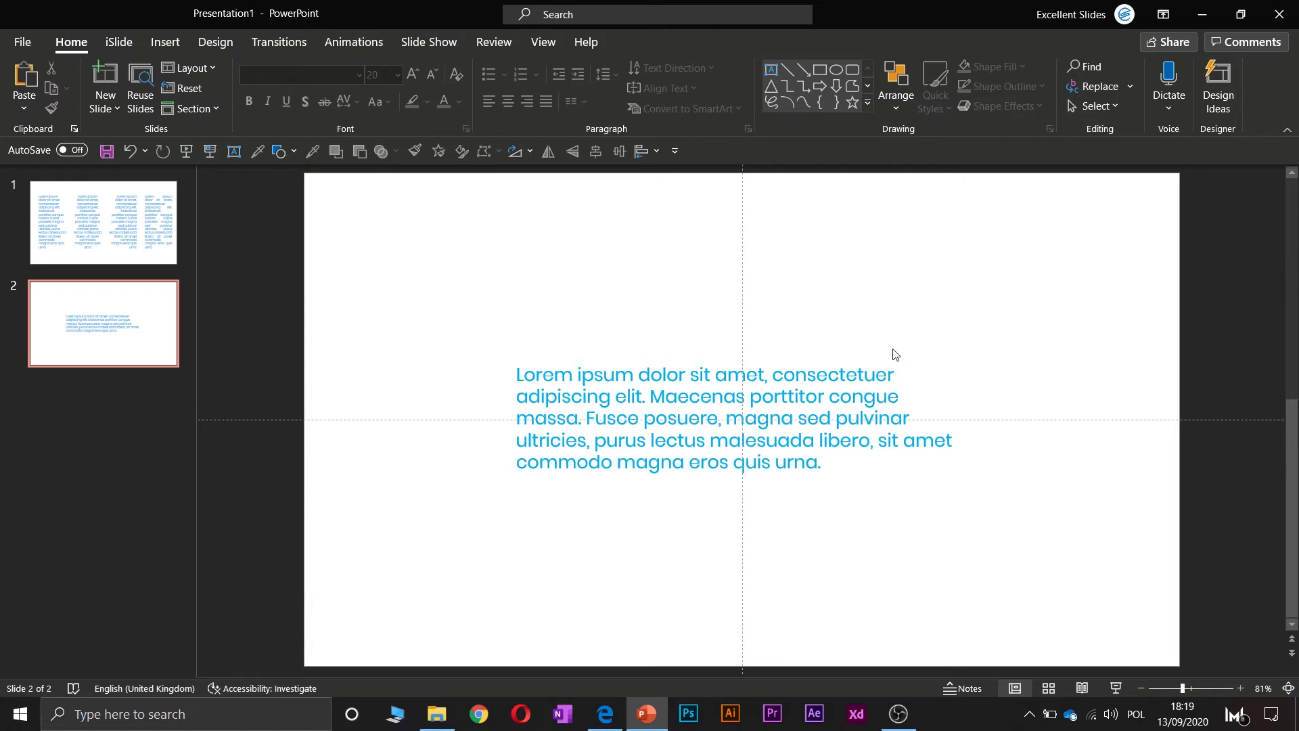
key(ctrl+z)
click(119, 217)
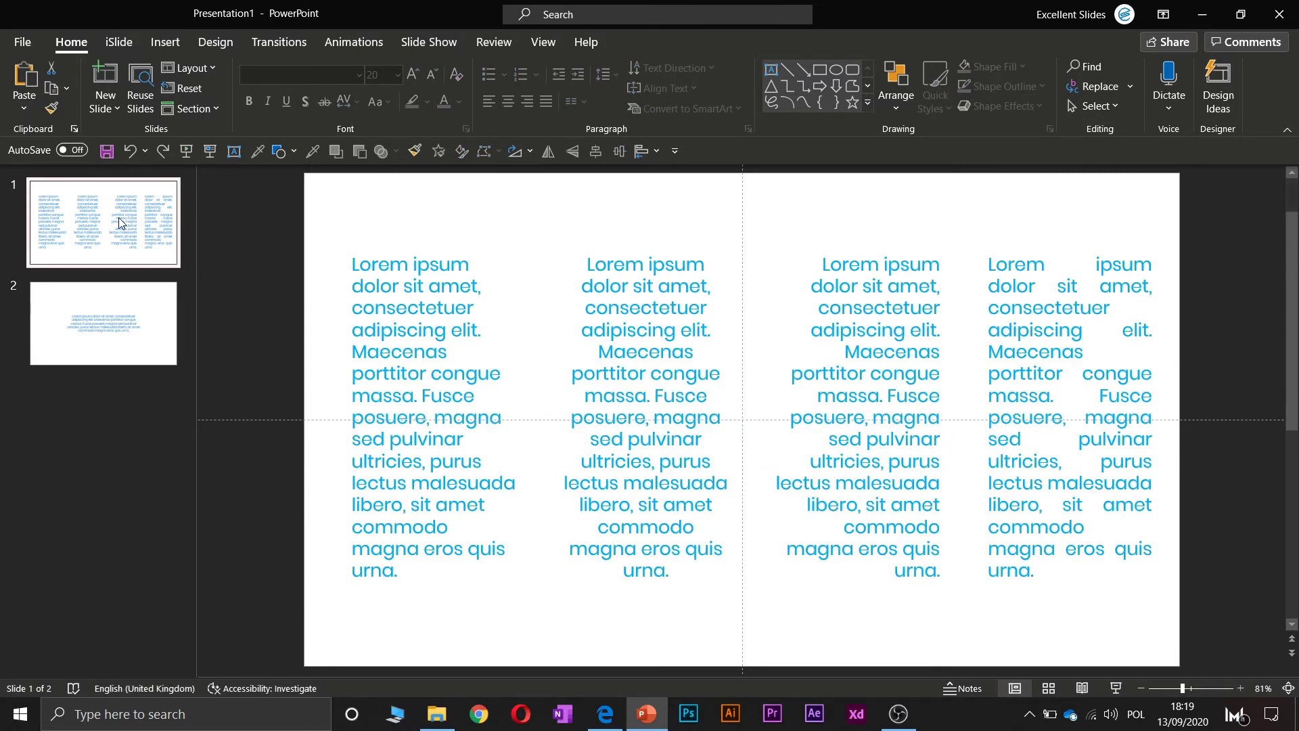
click(371, 392)
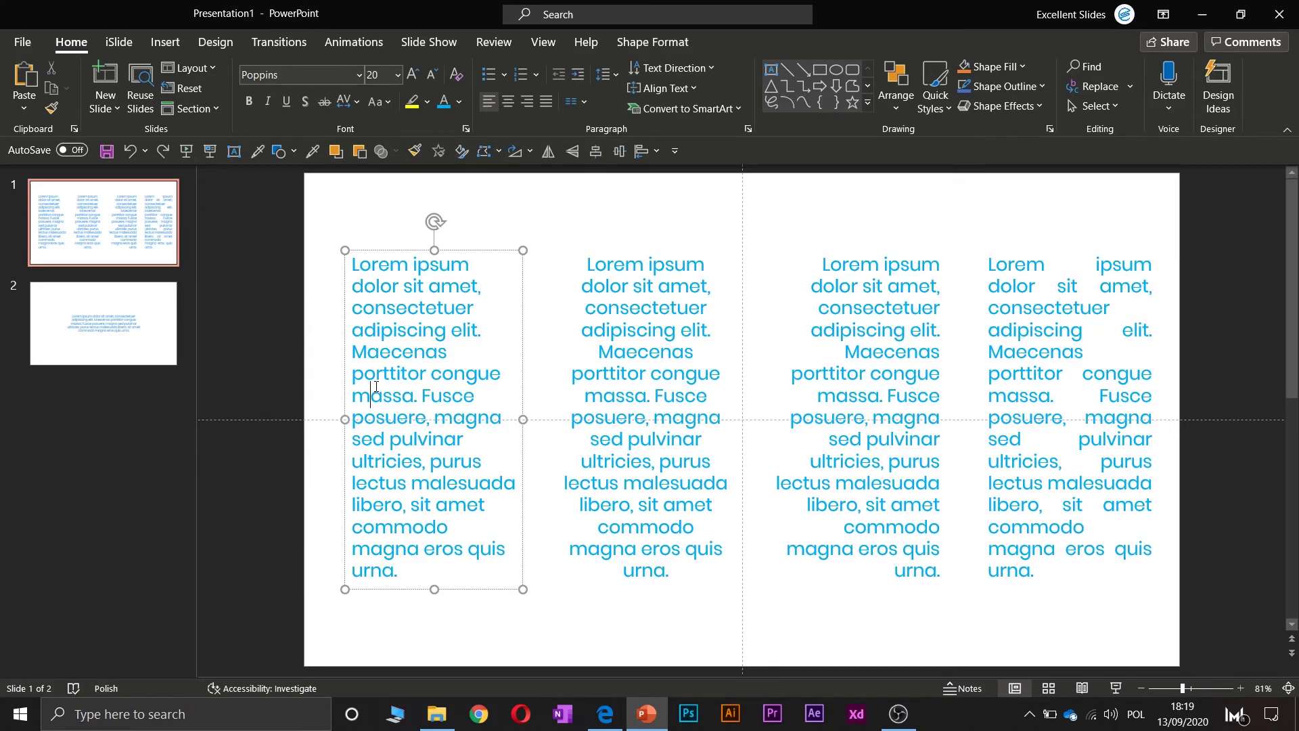
key(ctrl+a)
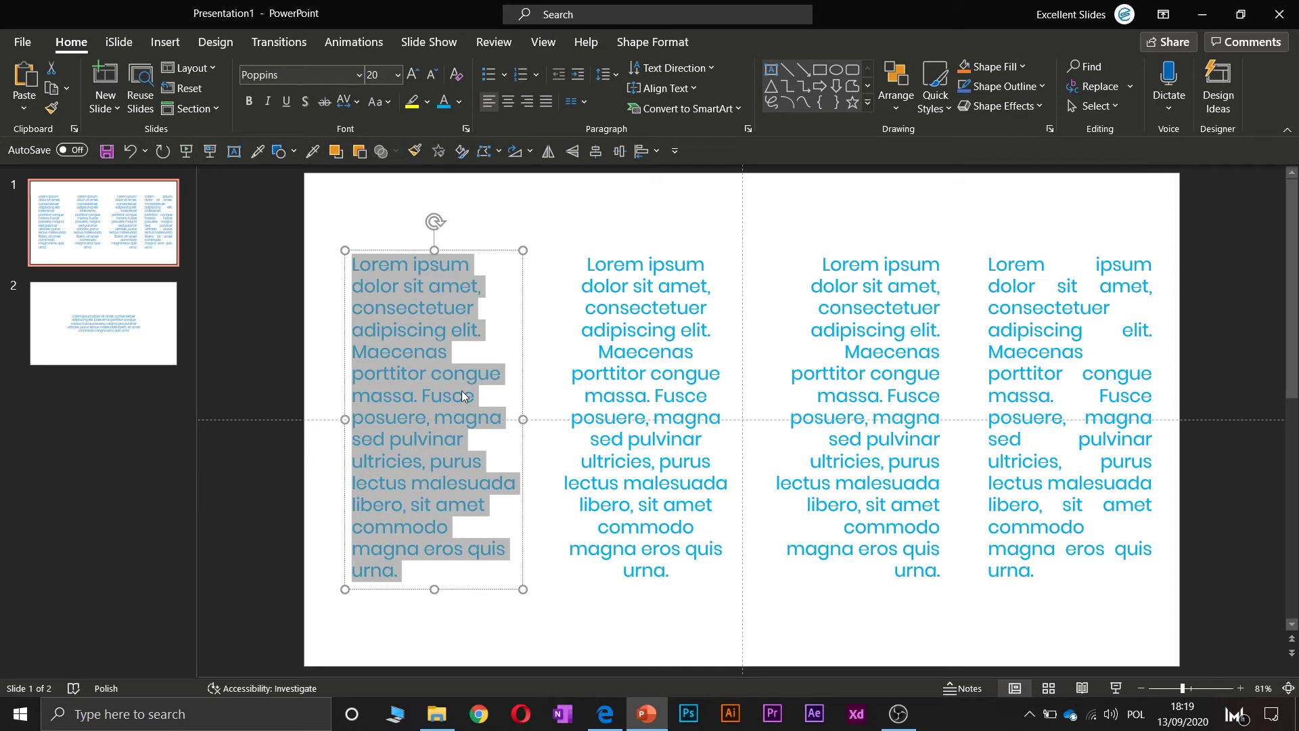
click(650, 375)
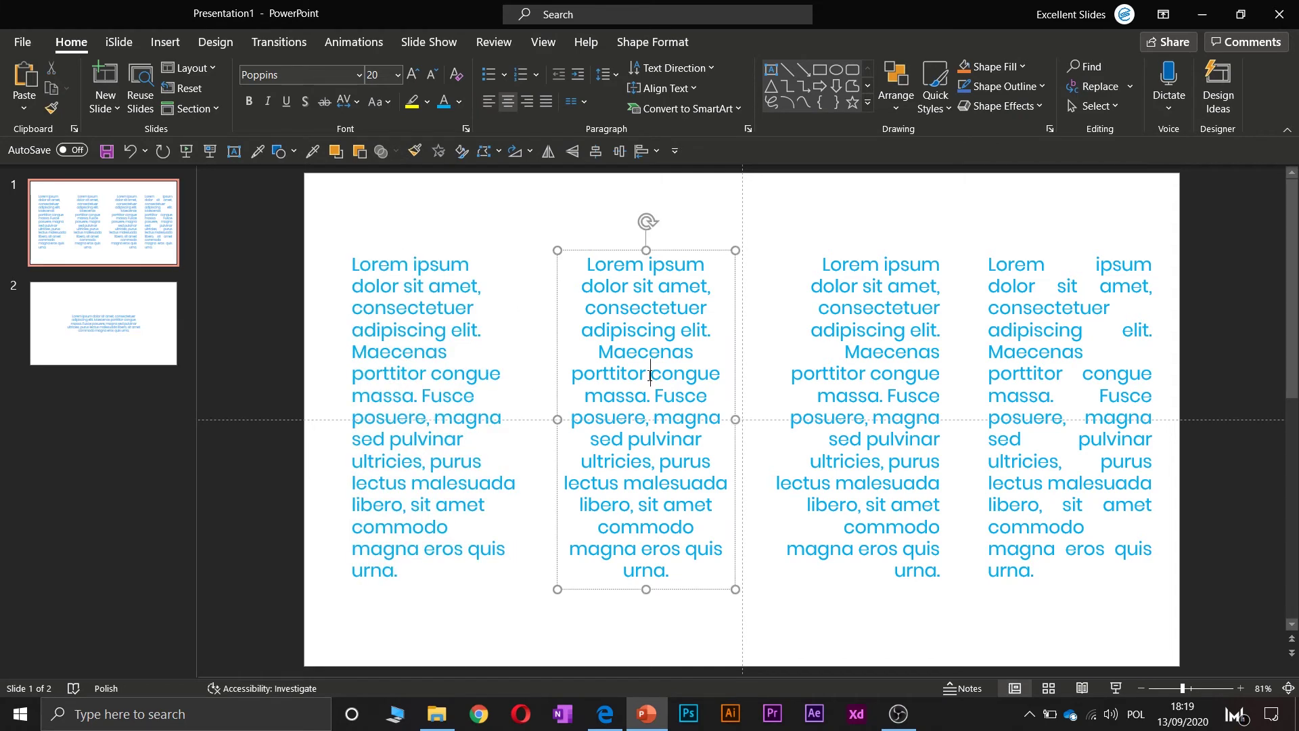
key(ctrl+a)
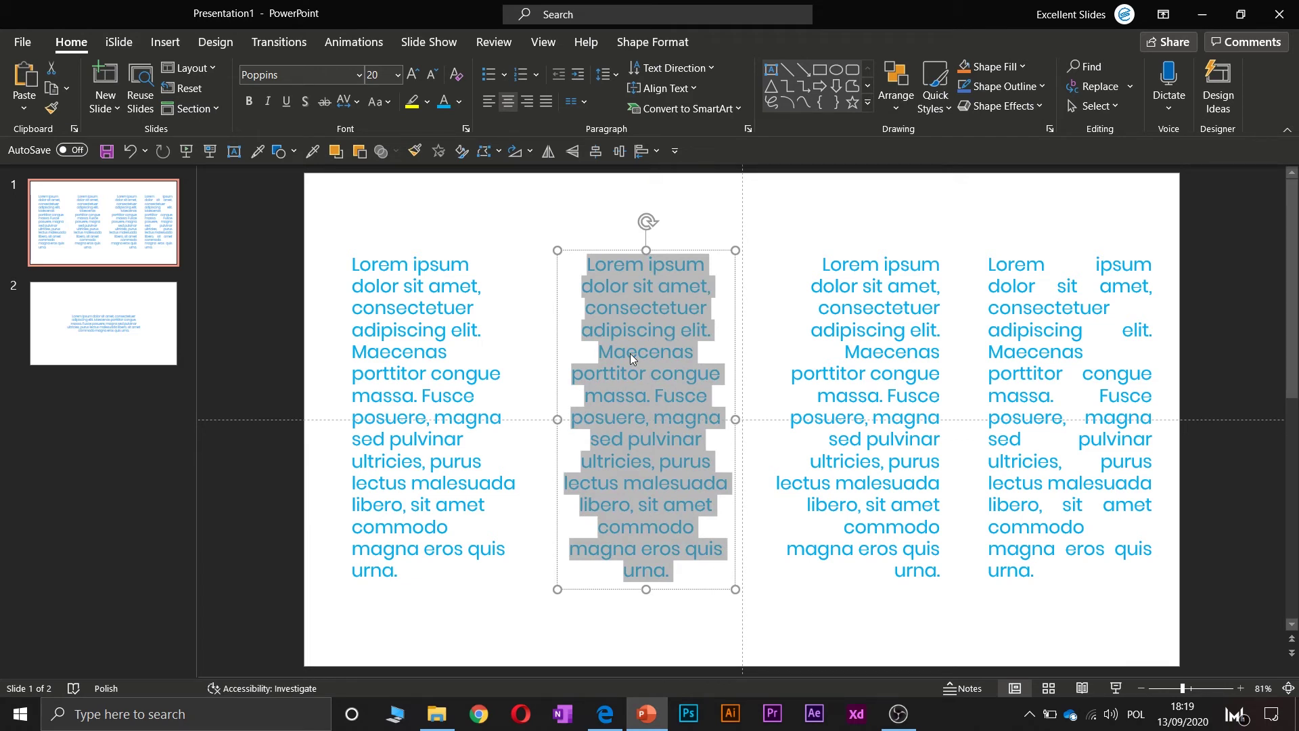
key(ctrl+r)
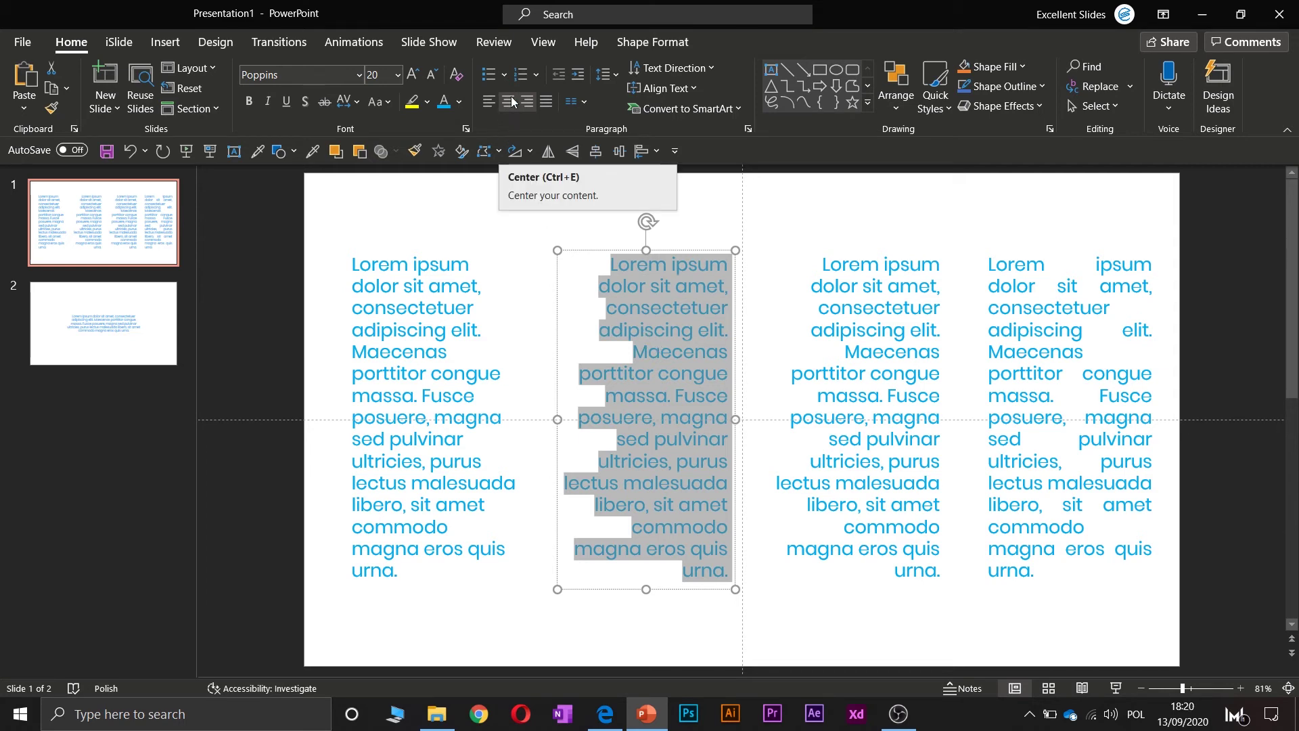
key(ctrl+e)
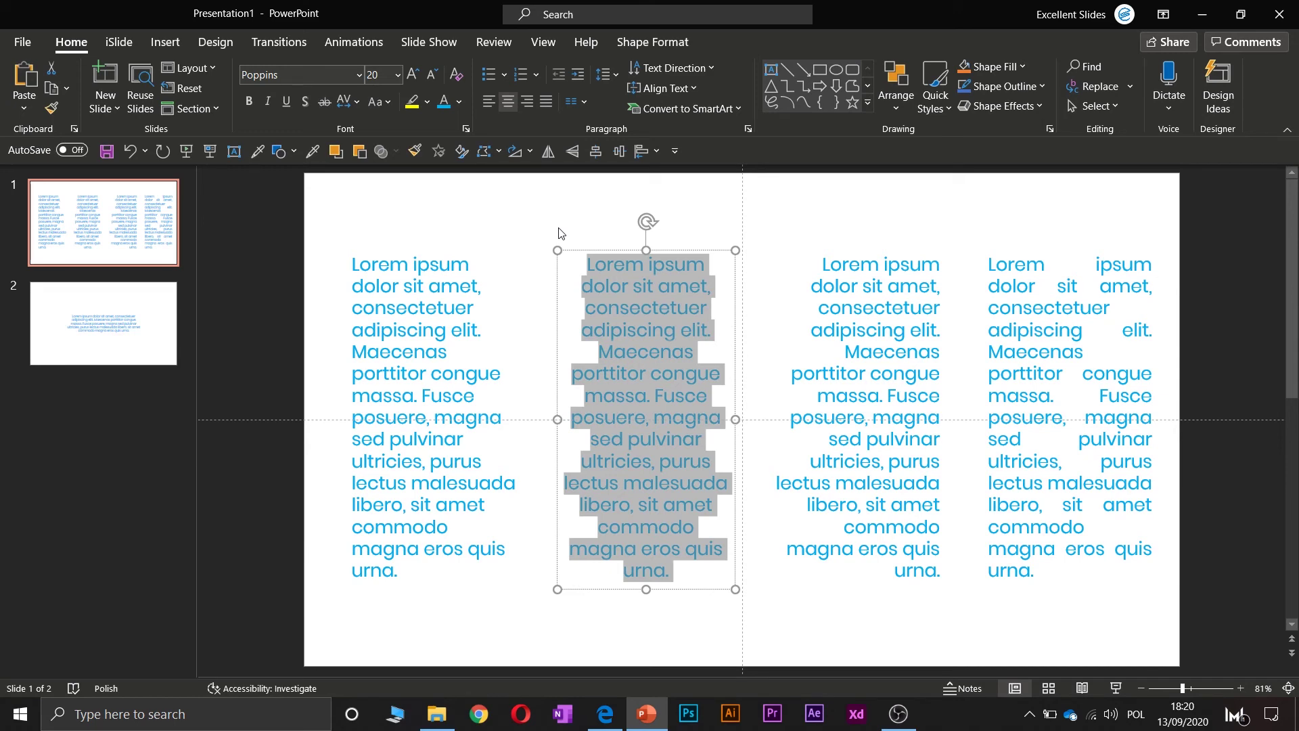
click(559, 234)
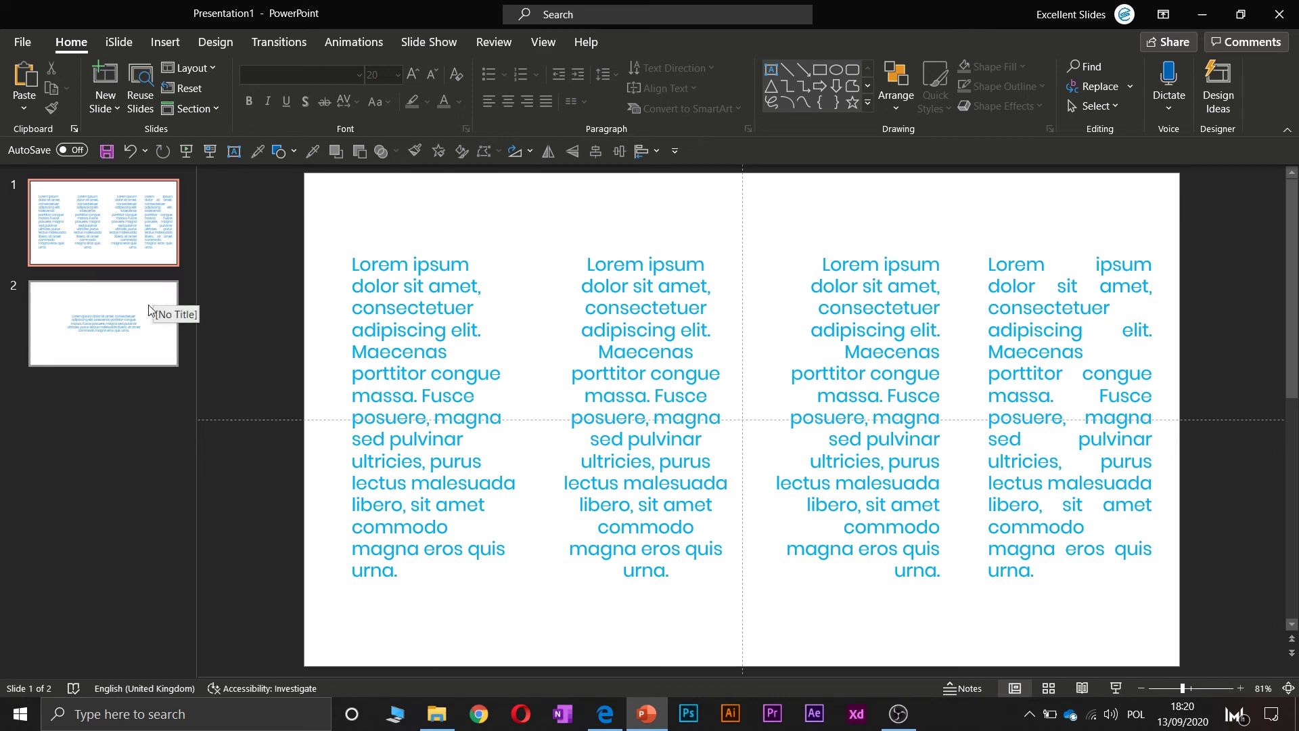
click(426, 289)
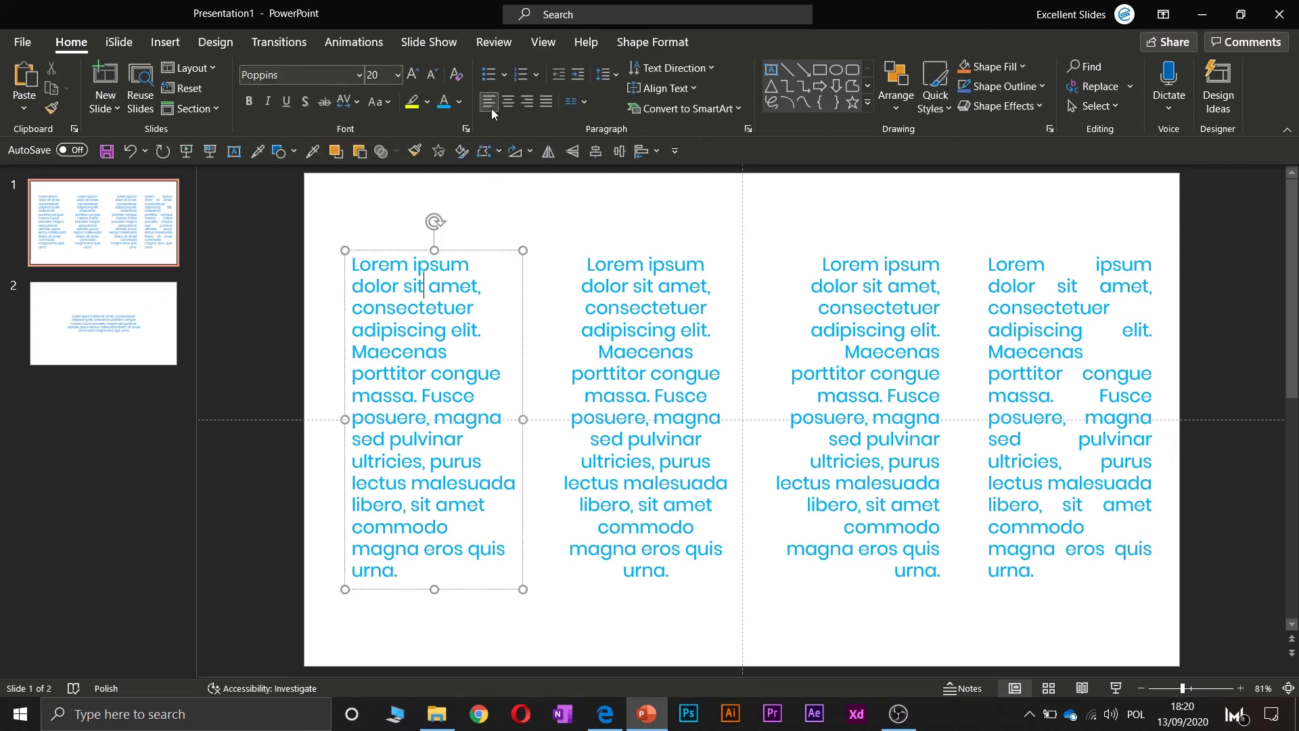
click(495, 249)
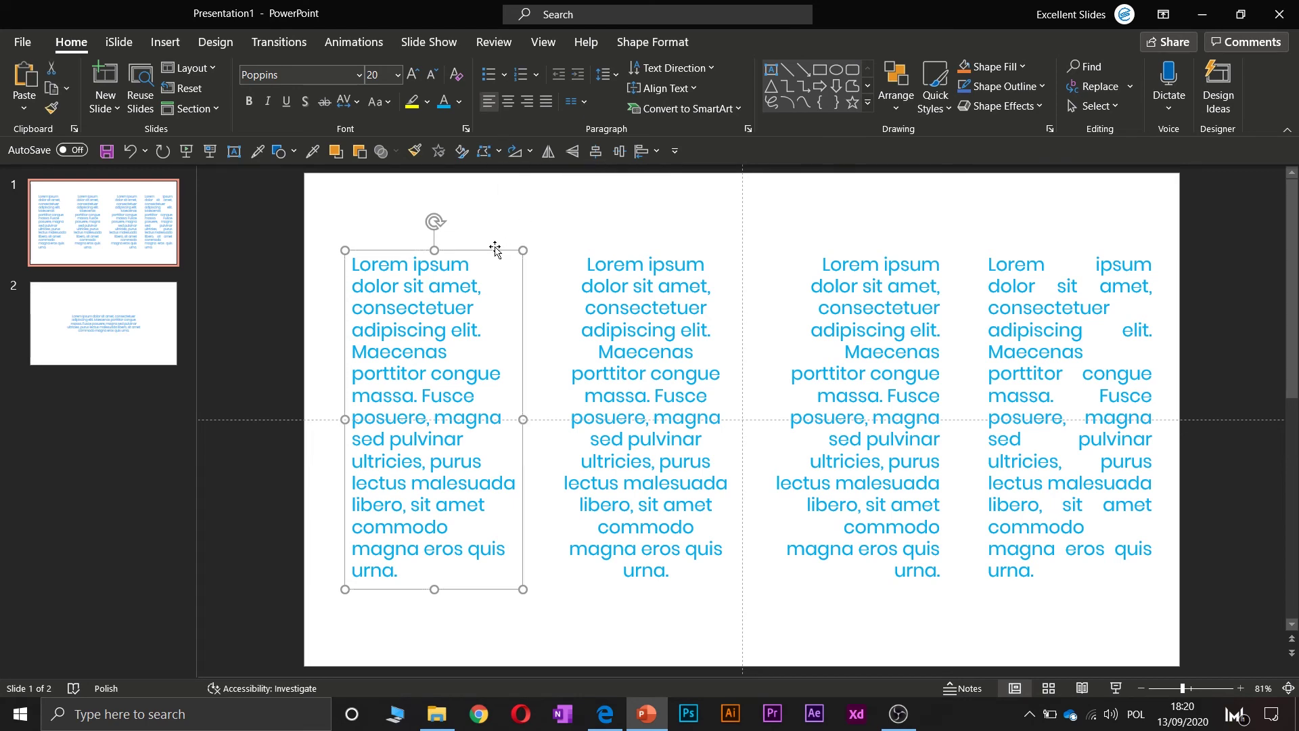